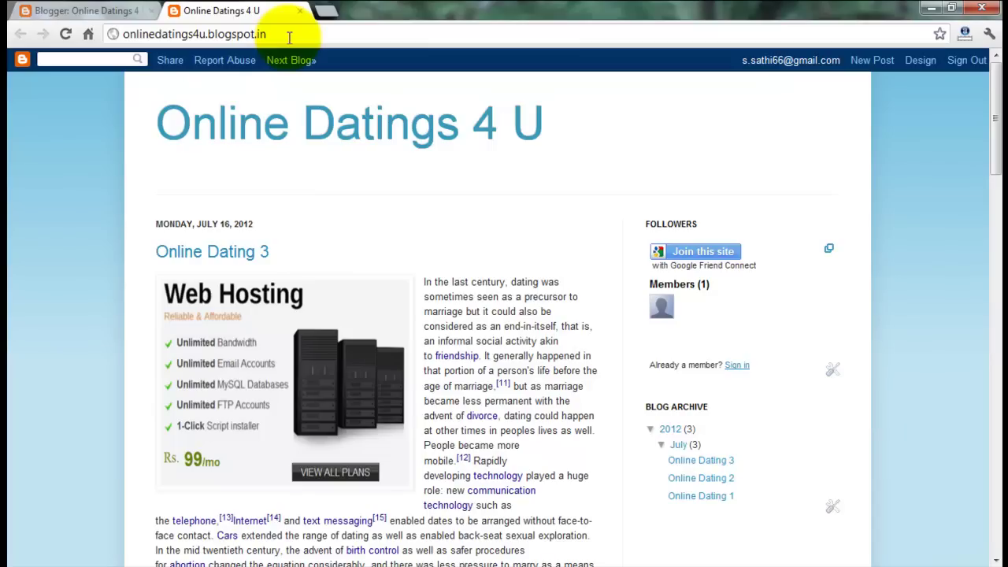
Highlight parts of the blog address and the blog title 'Online Datings 4 U'.
left_click_drag(275, 34, 240, 33)
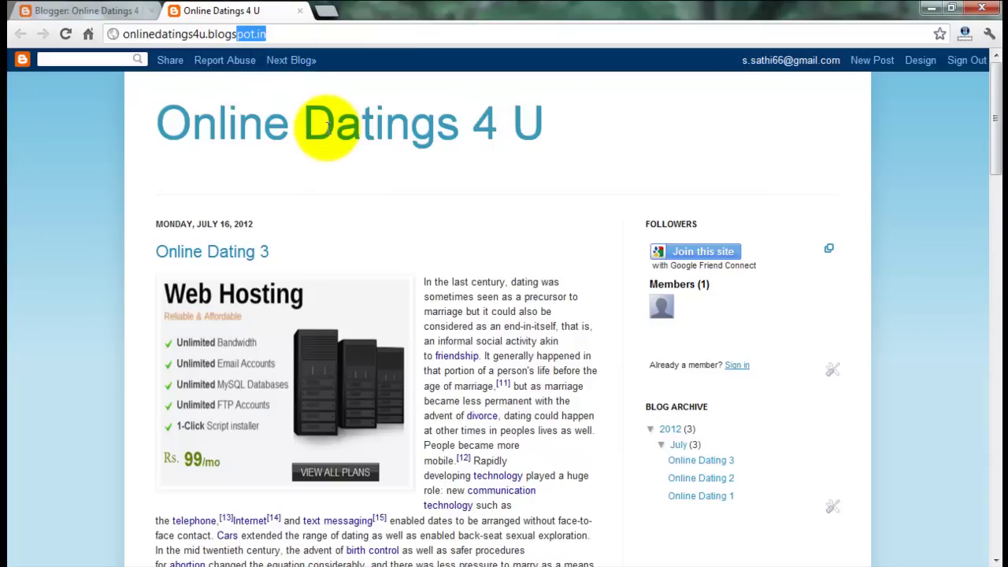
left_click(296, 124)
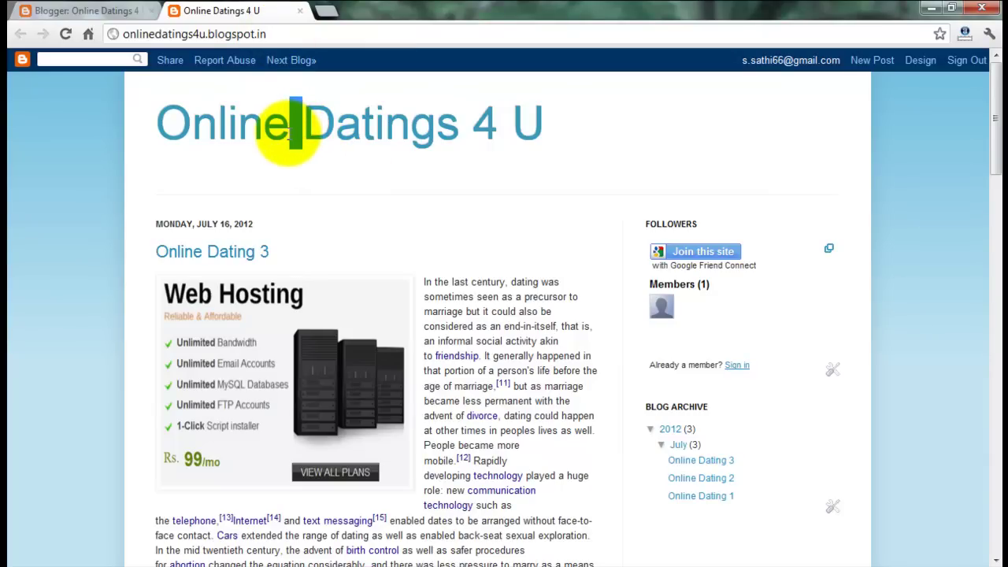
left_click(459, 317)
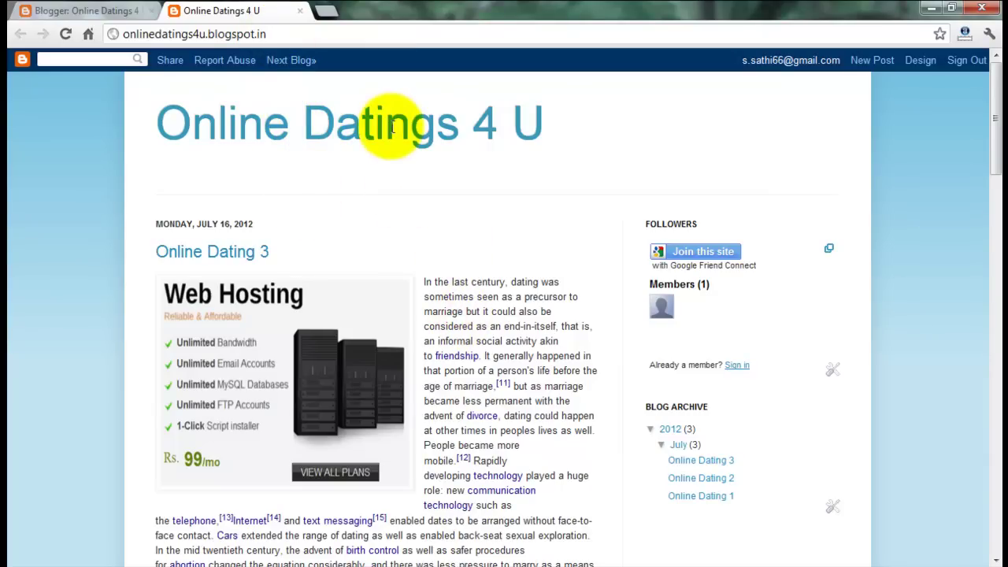
left_click_drag(158, 128, 536, 132)
left_click(518, 292)
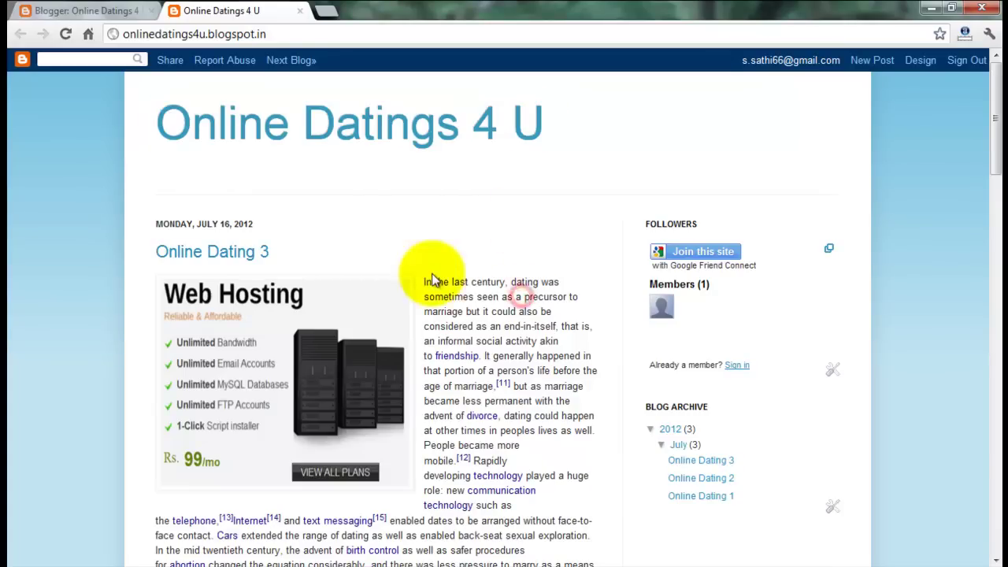
Scroll through the blog and highlight the text of the Online Dating 3 post.
scroll(428, 275, "down", 2)
left_click_drag(424, 129, 510, 482)
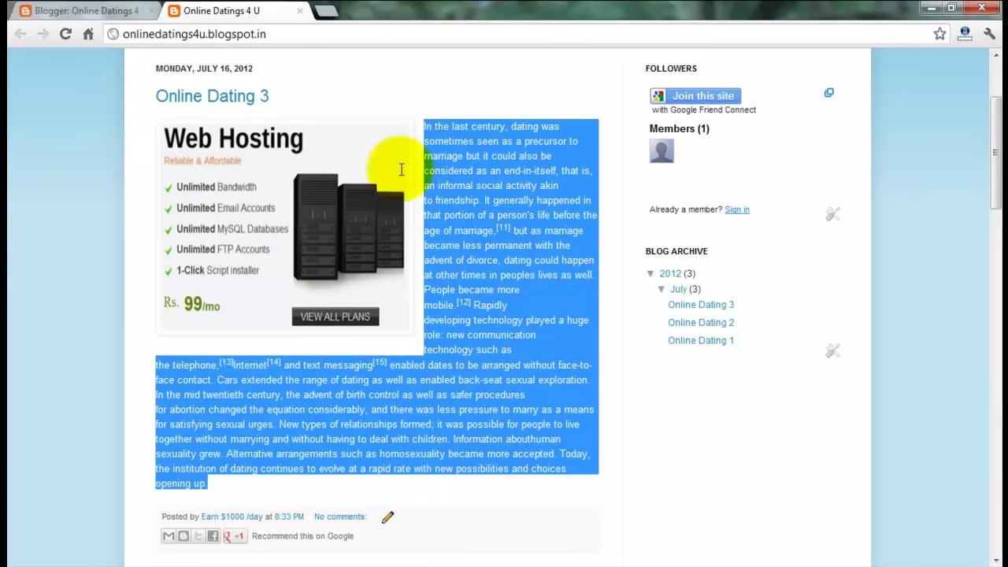
scroll(488, 252, "down", 7)
scroll(483, 254, "up", 4)
scroll(484, 254, "down", 3)
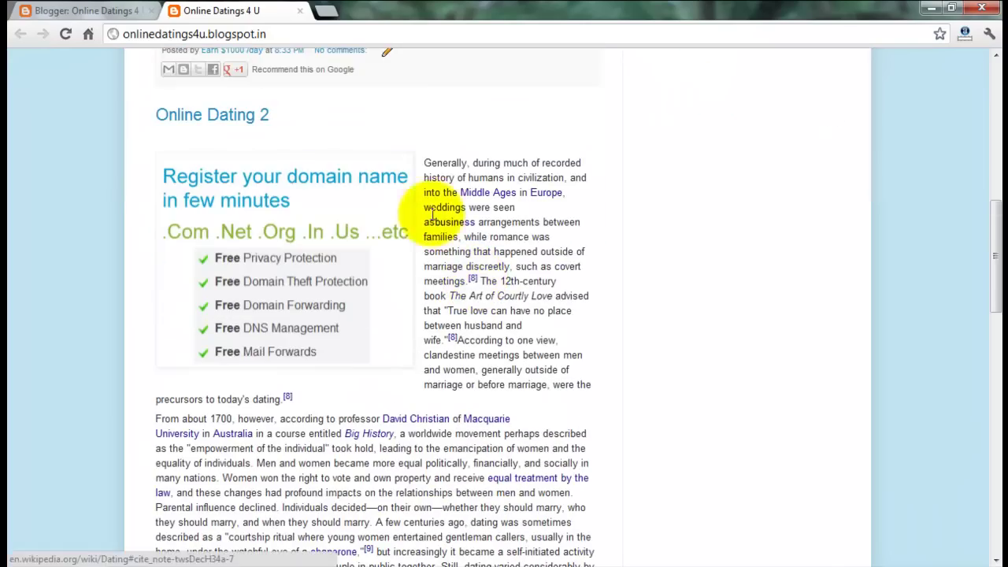
left_click_drag(425, 156, 449, 209)
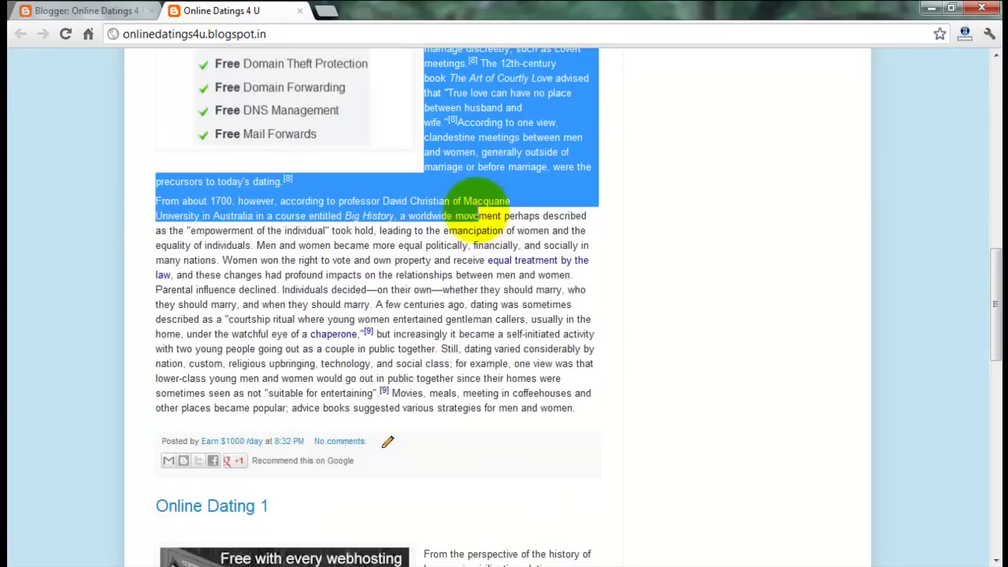
left_click(644, 266)
scroll(644, 266, "up", 4)
scroll(643, 268, "up", 10)
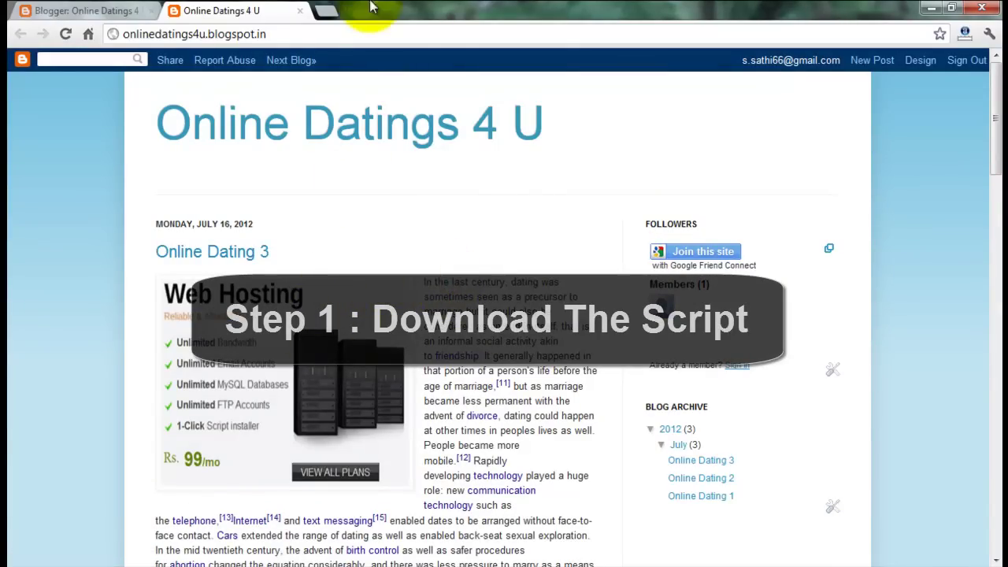
Load the copied nkupload.com download link for Auto Readmore Blogger.txt in a new tab.
left_click(325, 11)
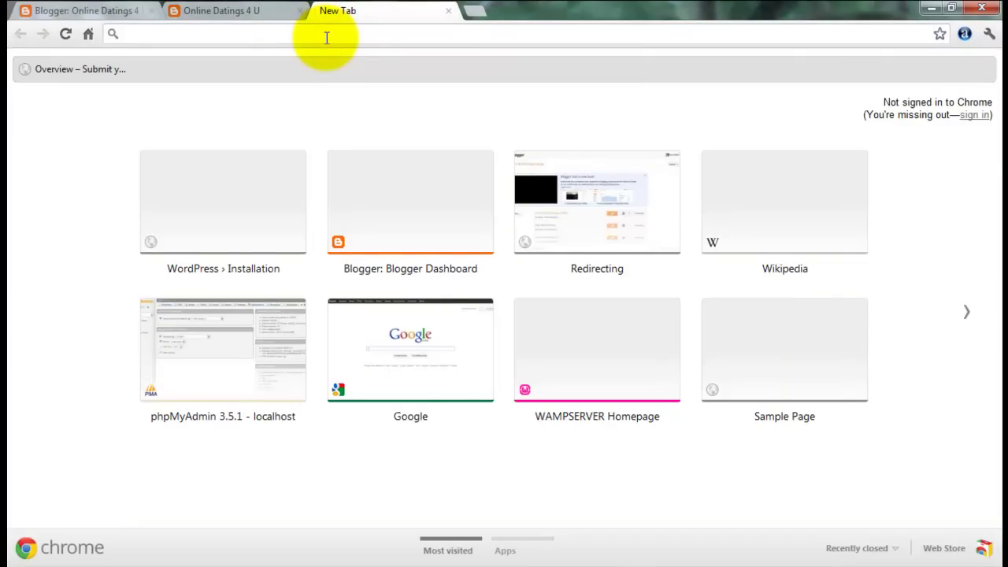
right_click(325, 37)
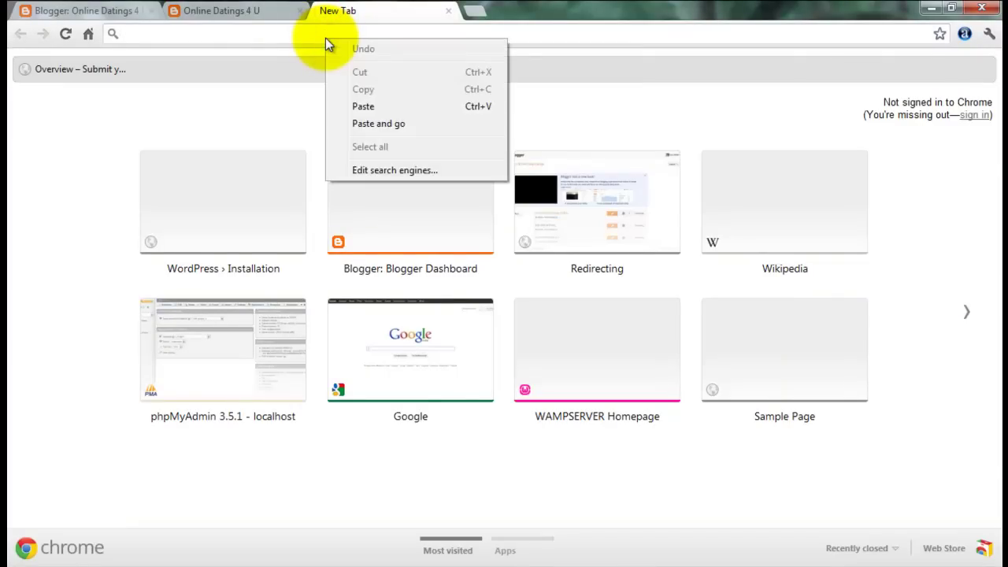
left_click(360, 106)
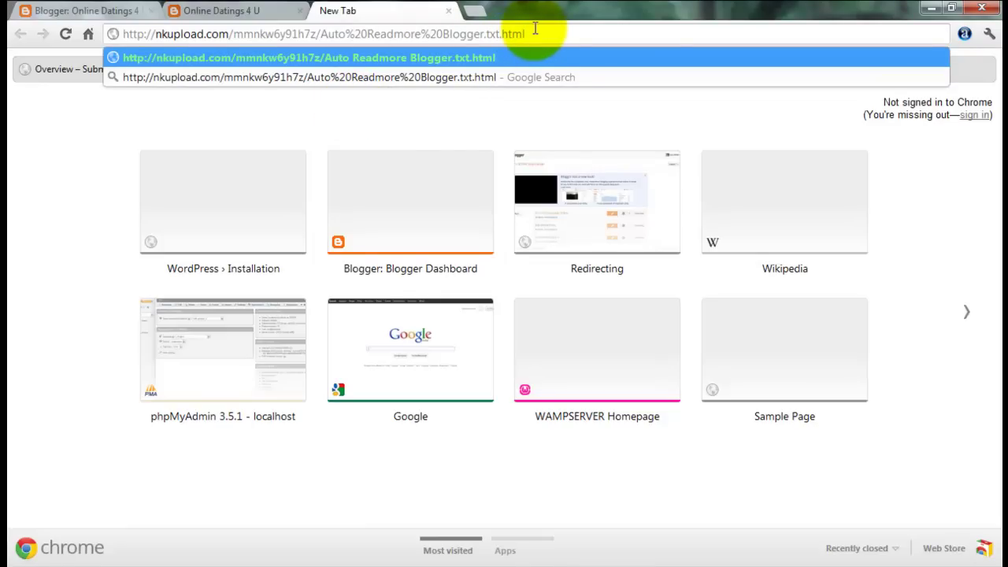
key("Return")
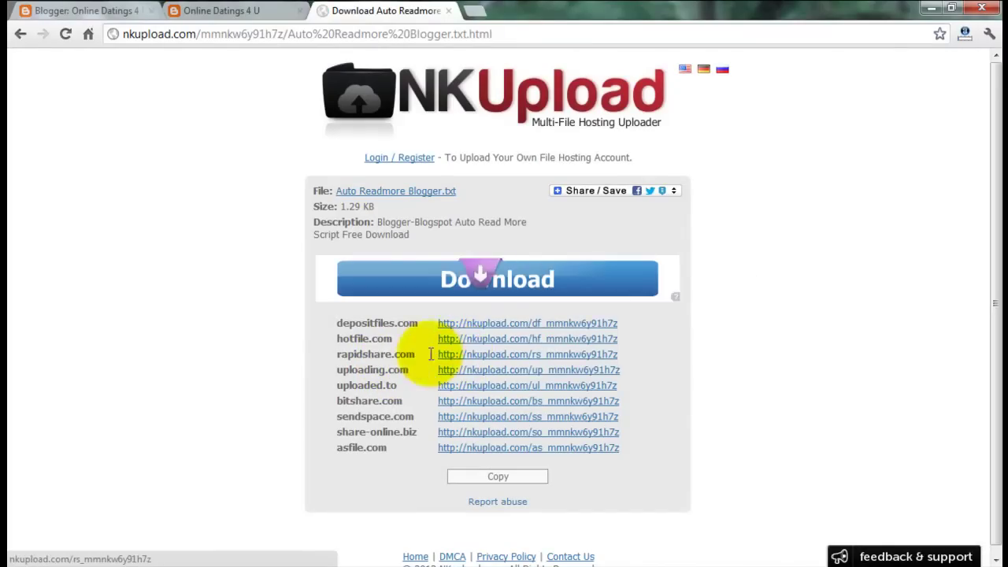
Open the rapidshare.com mirror from the list of download links.
left_click_drag(335, 324, 661, 451)
left_click(698, 457)
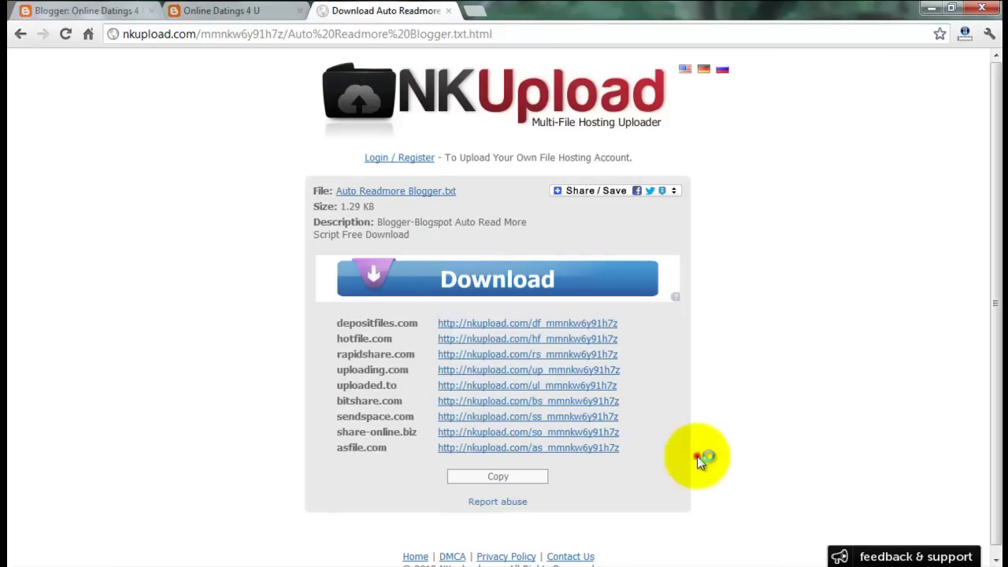
left_click(454, 355)
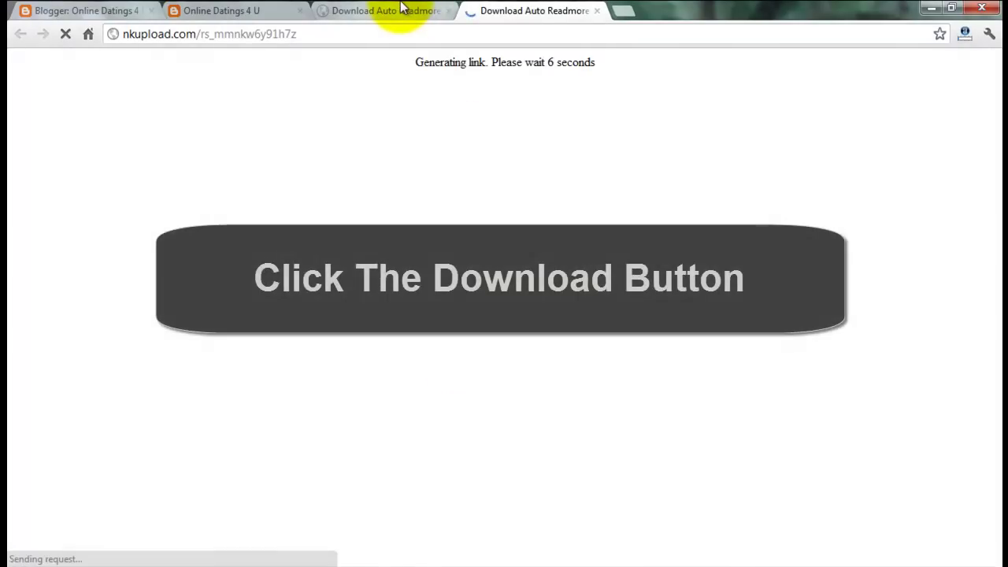
left_click(400, 8)
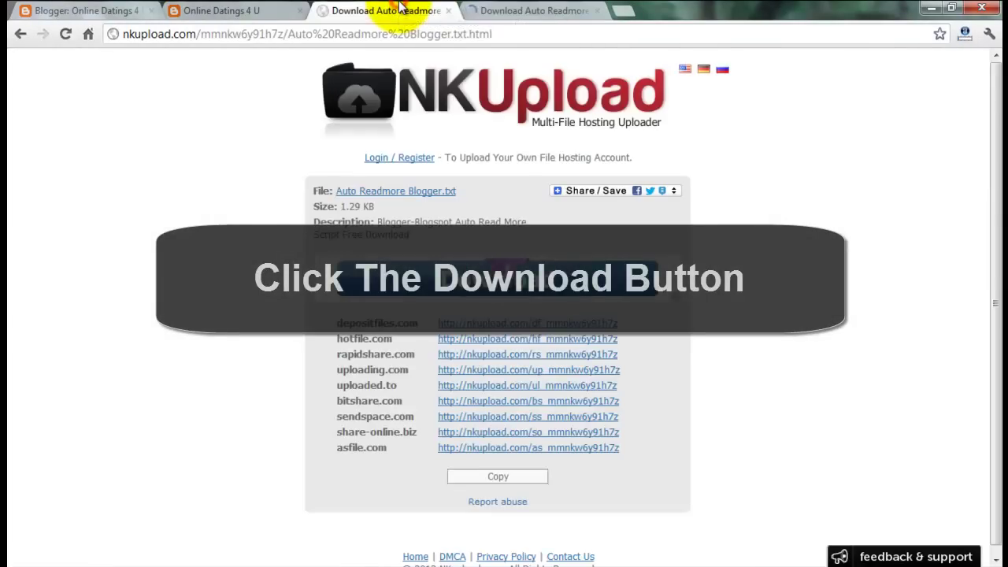
left_click(512, 10)
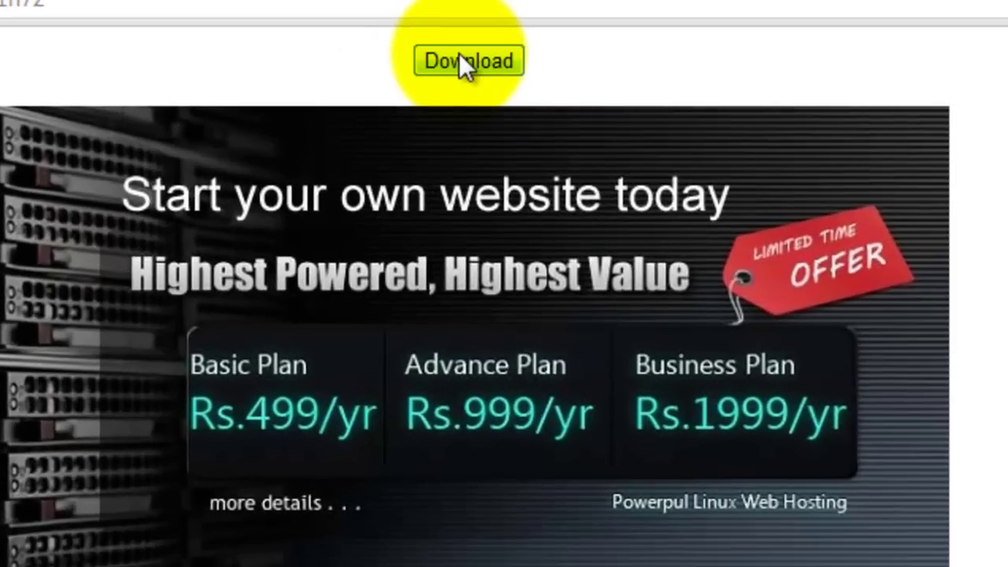
Download Auto Readmore Blogger.txt from RapidShare and open it in Notepad.
left_click(459, 56)
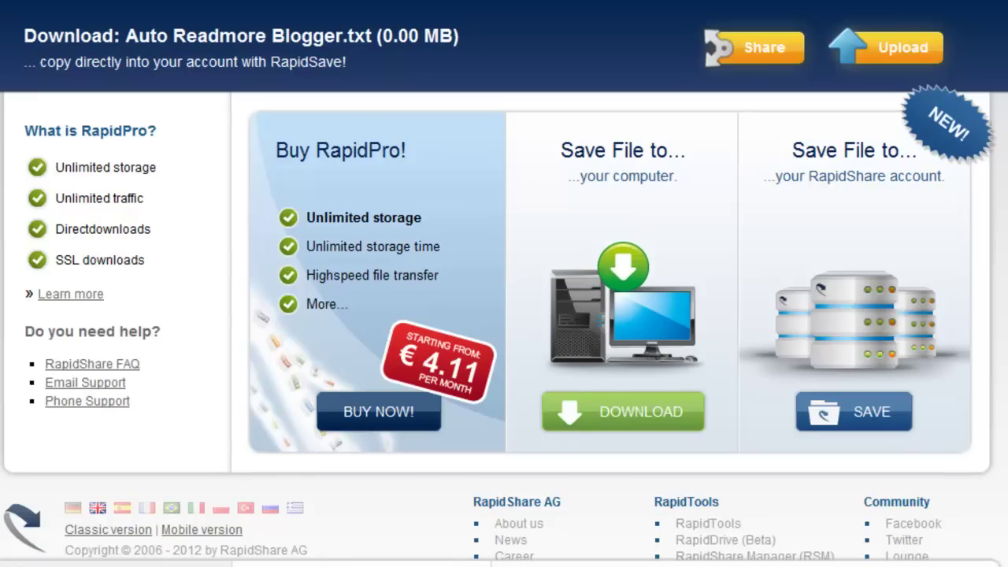
left_click(604, 426)
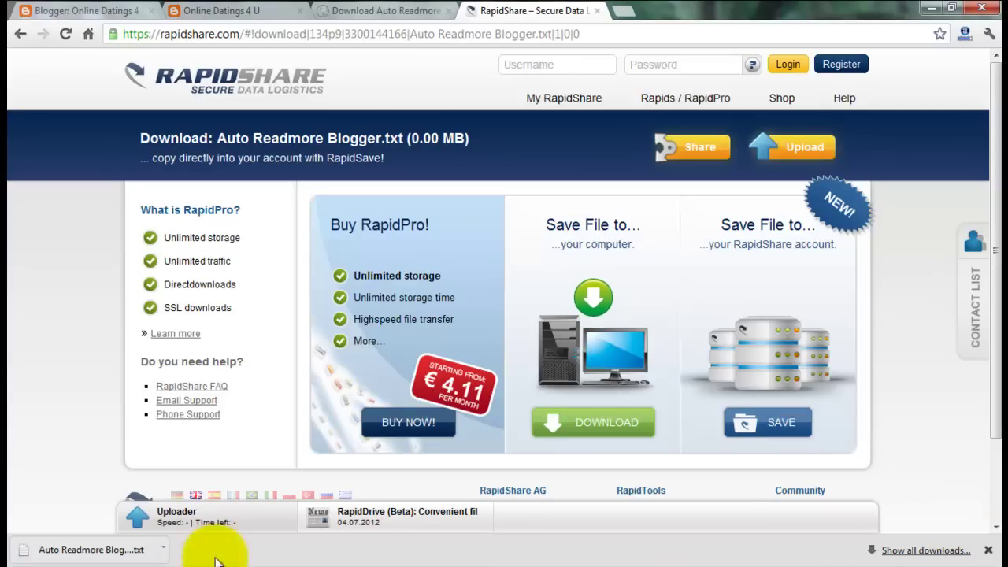
left_click(134, 556)
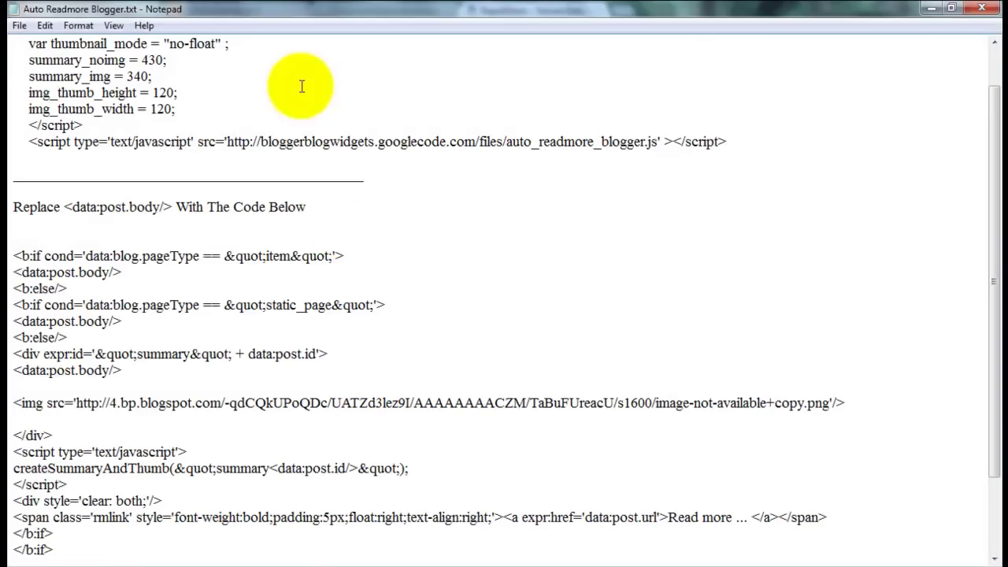
scroll(126, 109, "up", 1)
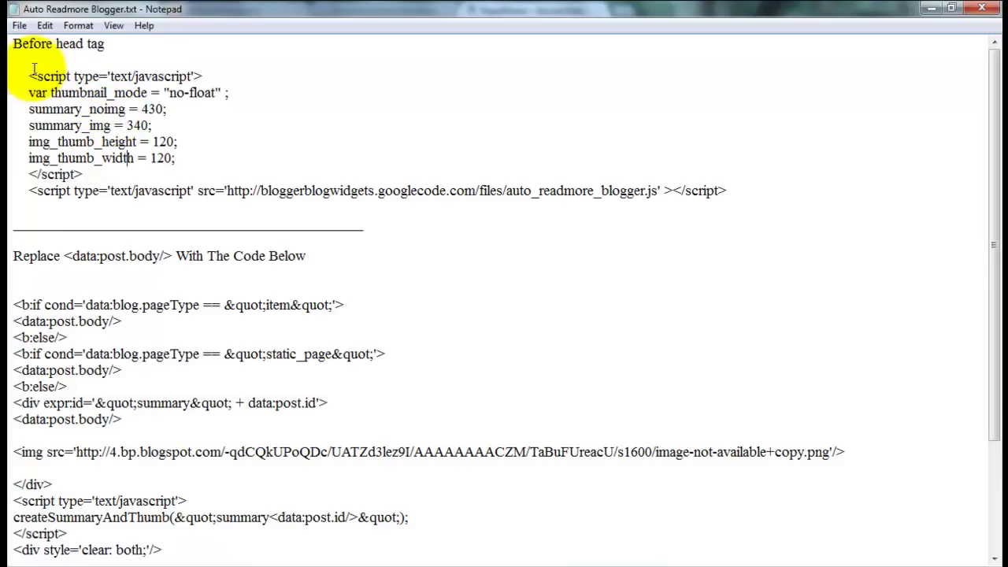
left_click_drag(28, 77, 254, 118)
left_click(280, 155)
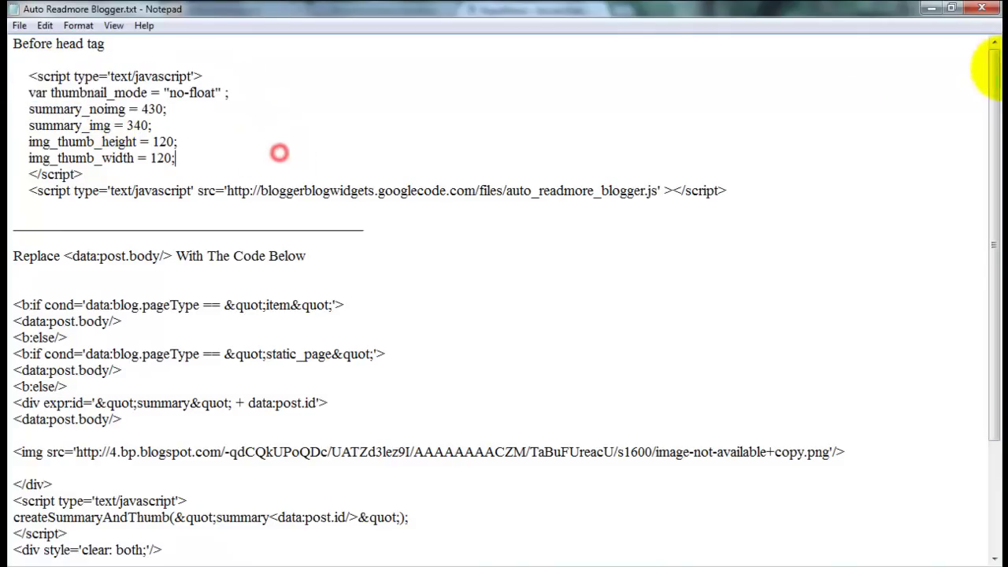
scroll(496, 326, "down", 3)
scroll(496, 326, "up", 3)
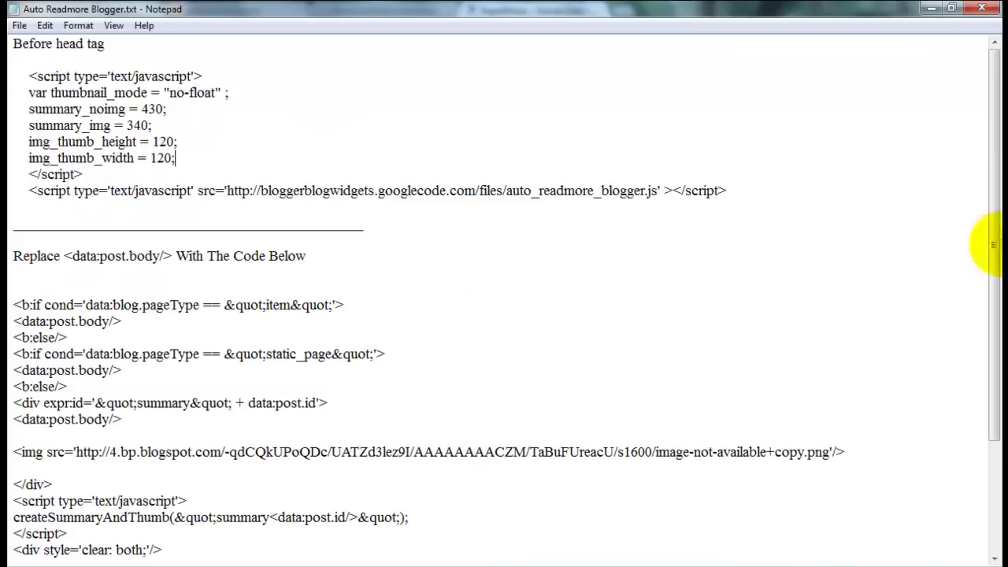
left_click(932, 7)
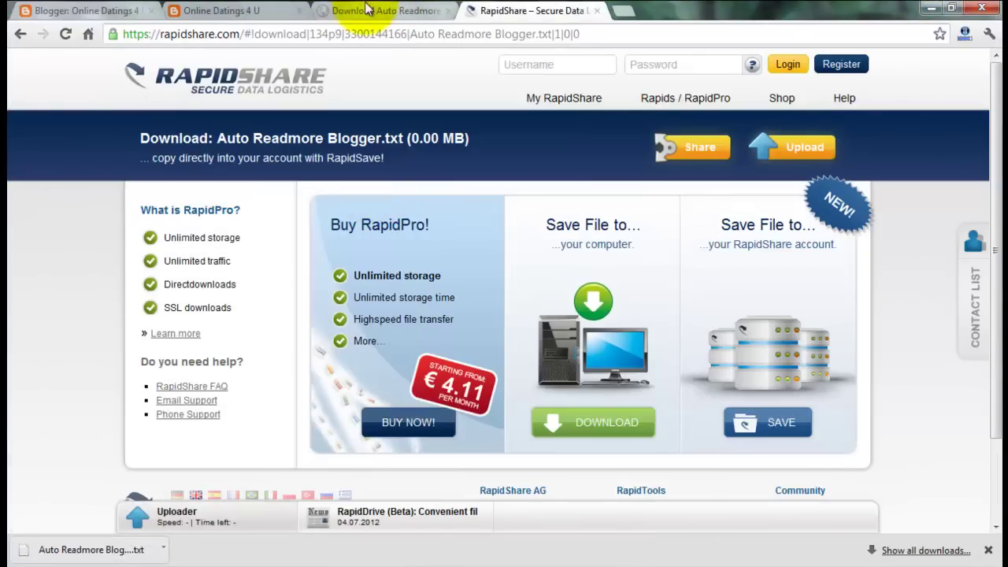
left_click(101, 14)
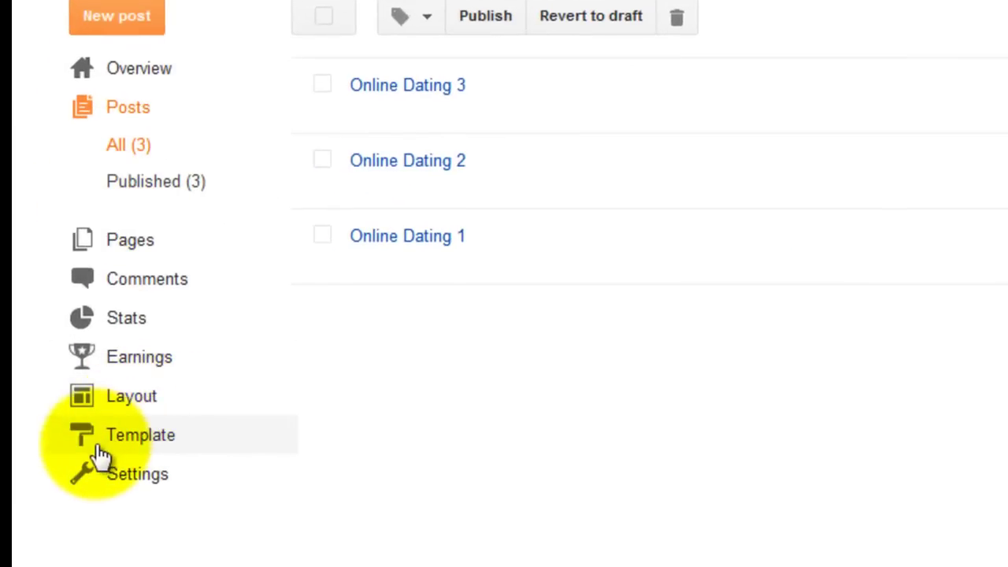
Go to the Online Datings 4 U blog's Template page and choose Edit HTML.
left_click(124, 445)
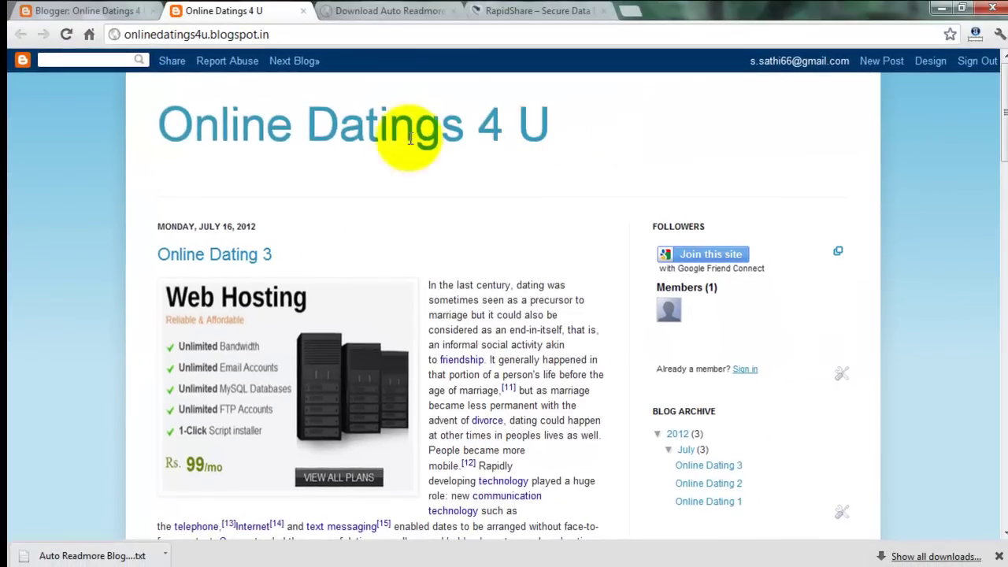
left_click(86, 11)
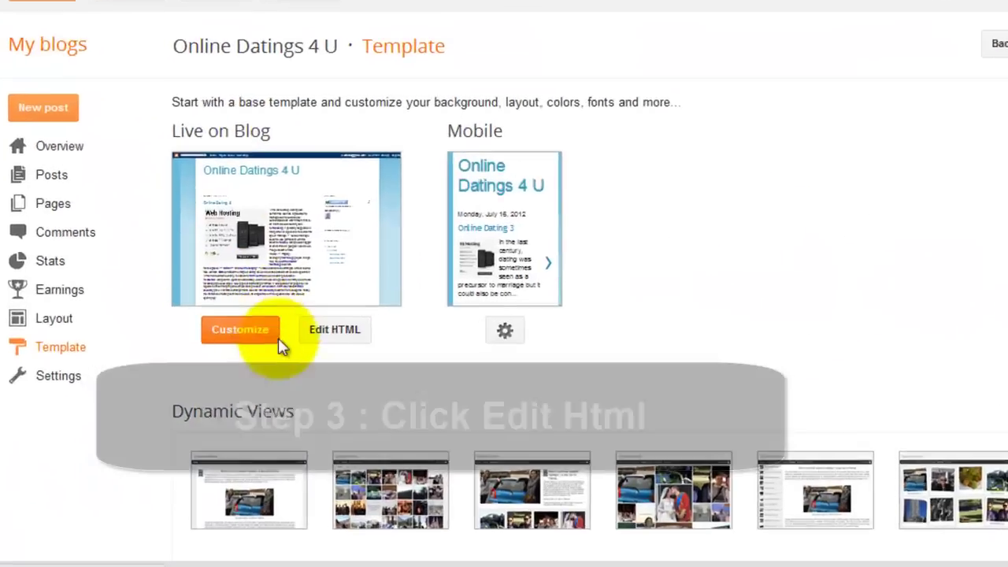
left_click(340, 331)
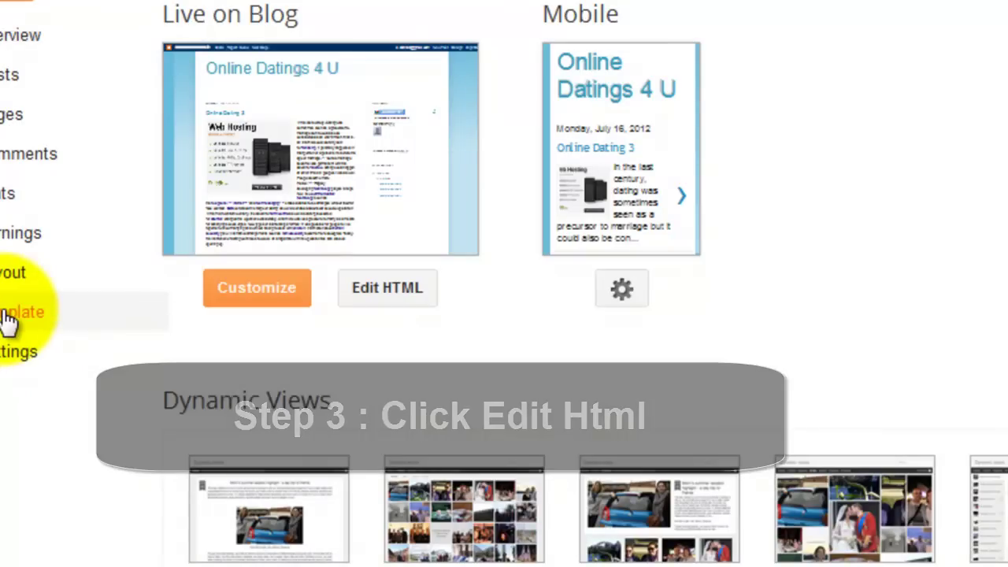
left_click(7, 311)
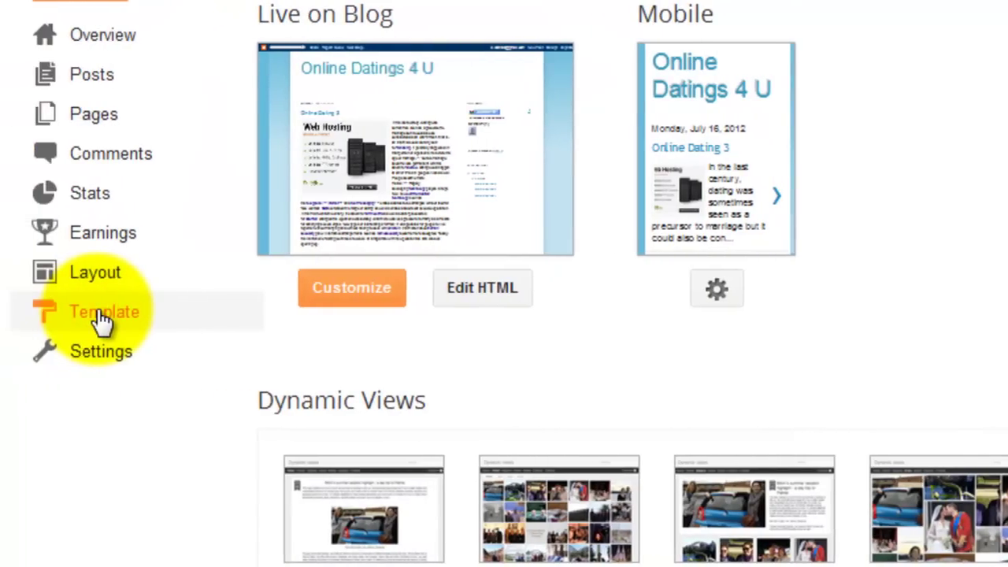
left_click(485, 315)
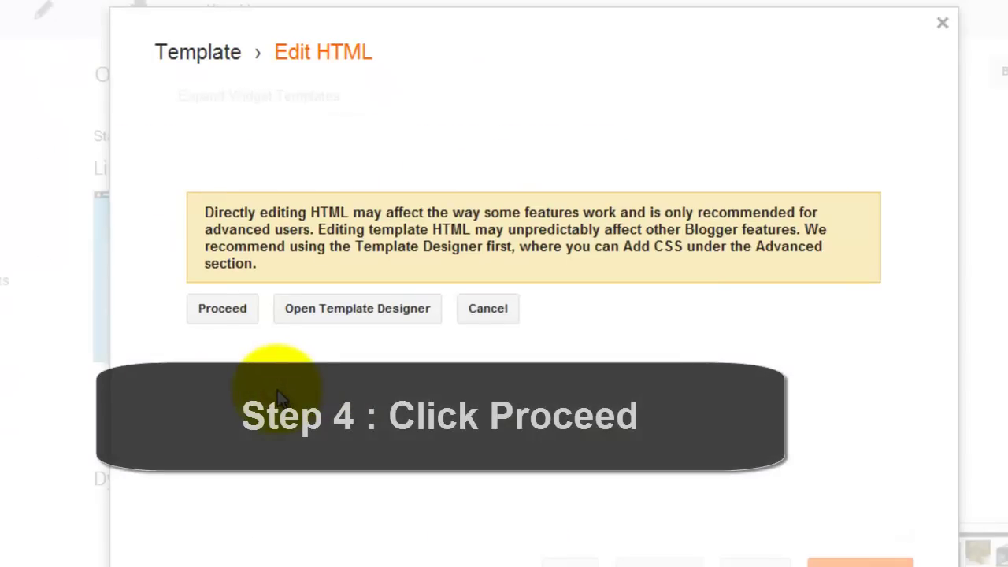
Proceed past the Edit HTML warning and turn on Expand Widget Templates.
left_click(234, 314)
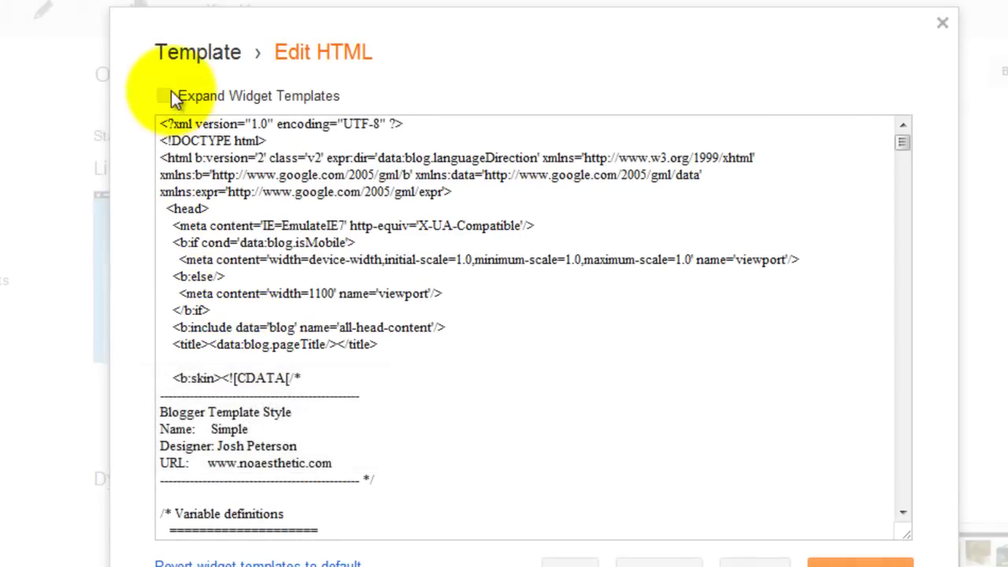
left_click(339, 96)
left_click_drag(196, 107, 187, 103)
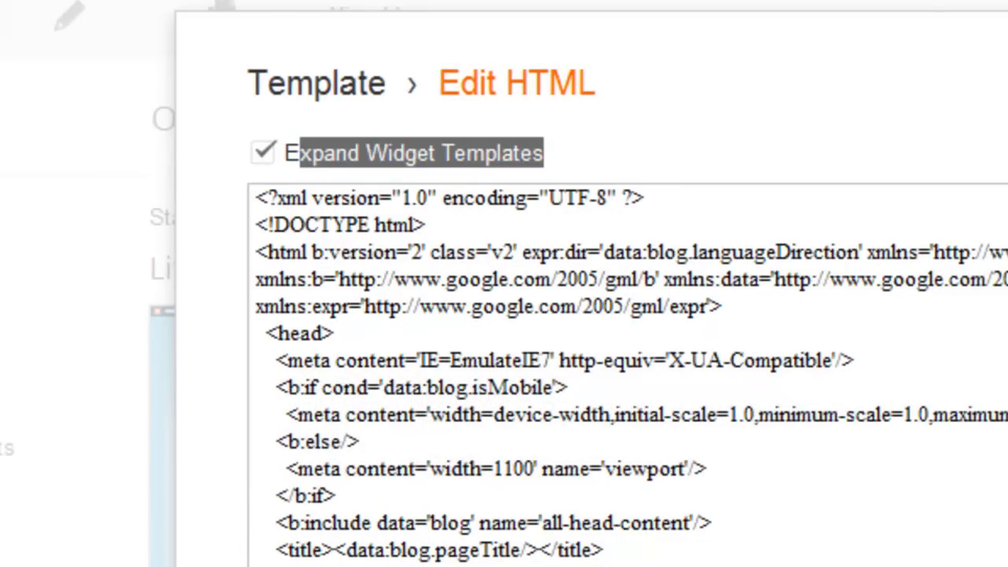
Search the template code for </head> and select the matching tag.
type("<")
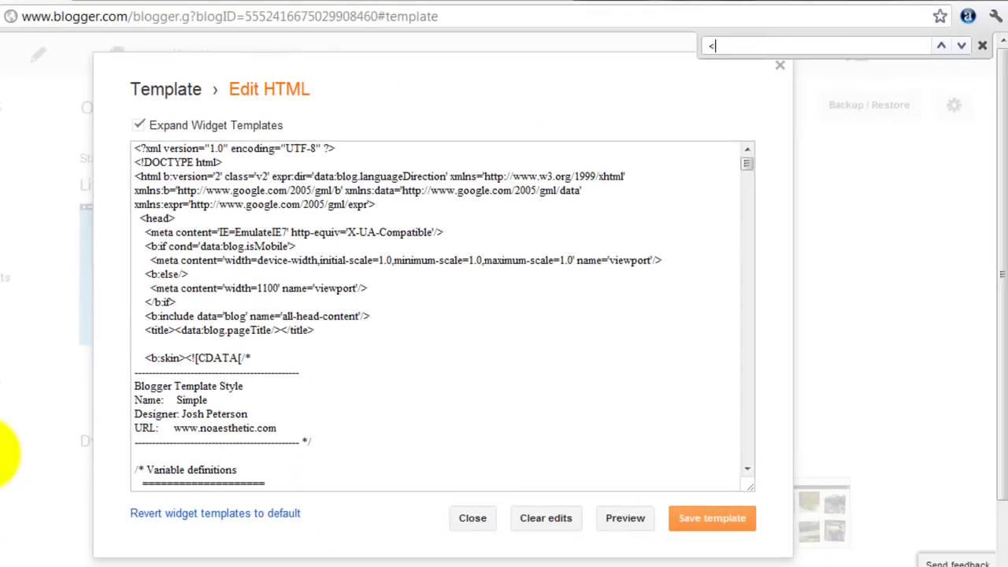
type(">")
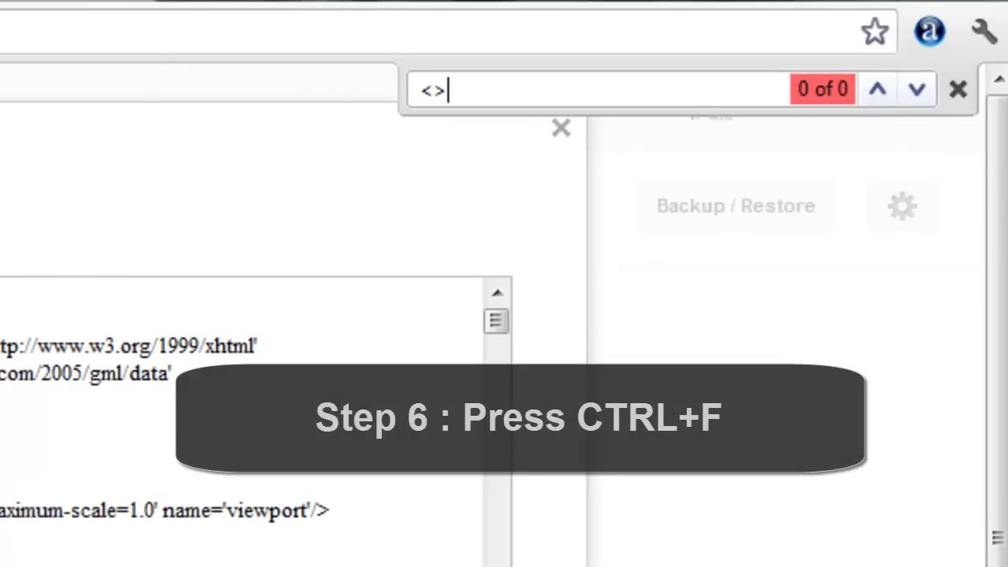
type("/head")
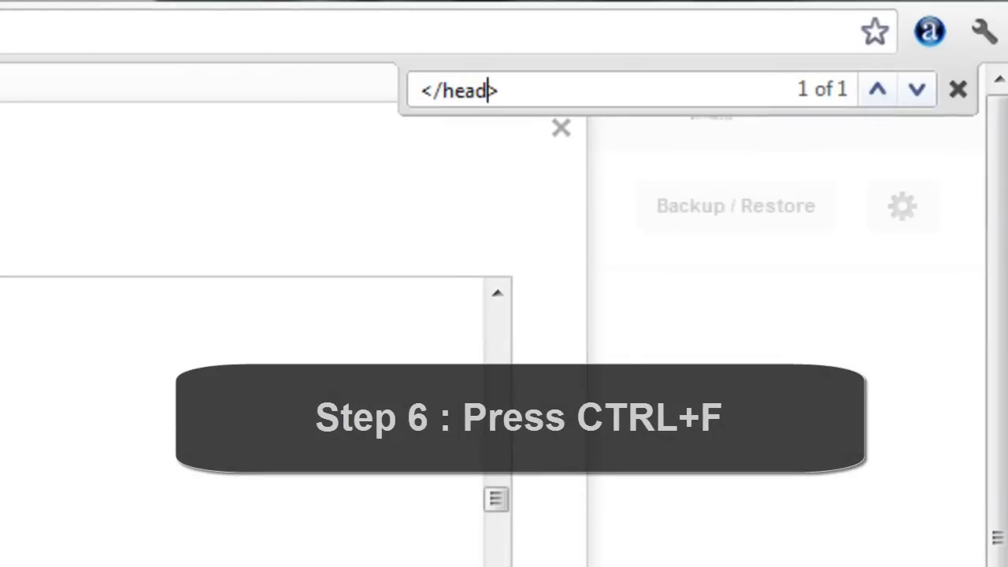
left_click_drag(170, 292, 95, 291)
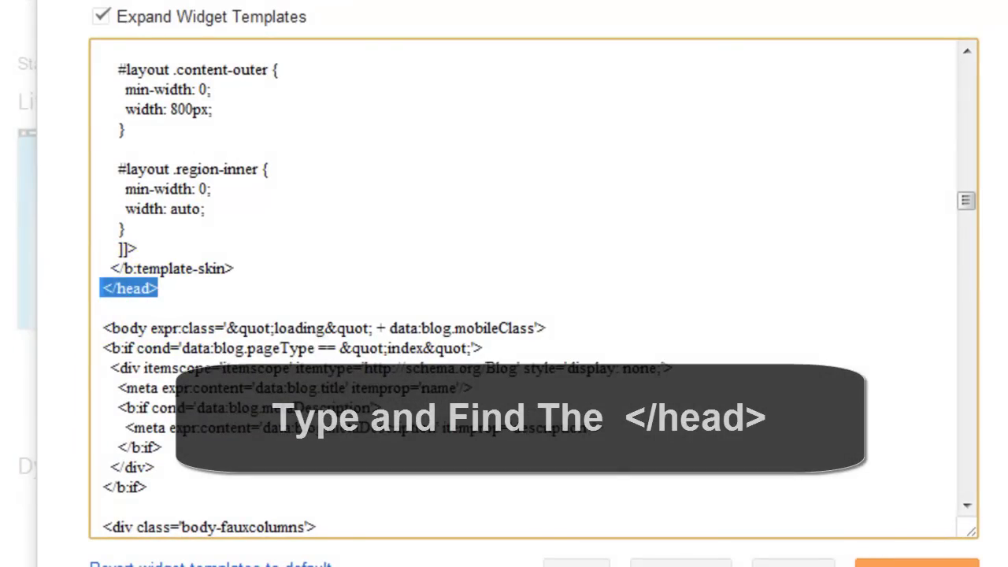
left_click(16, 54)
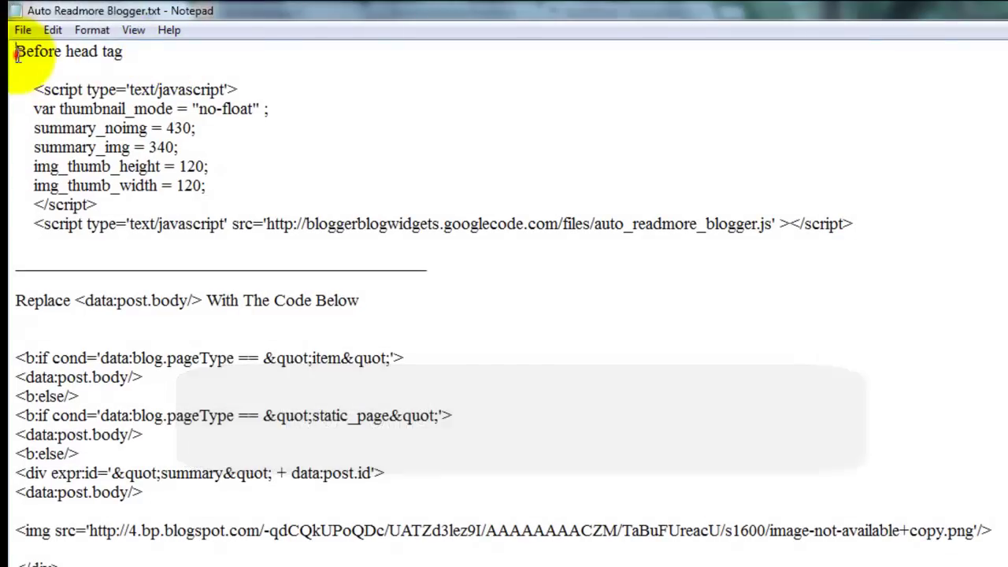
Copy the script block under 'Before head tag' in Auto Readmore Blogger.txt.
left_click_drag(15, 53, 122, 52)
left_click(35, 87)
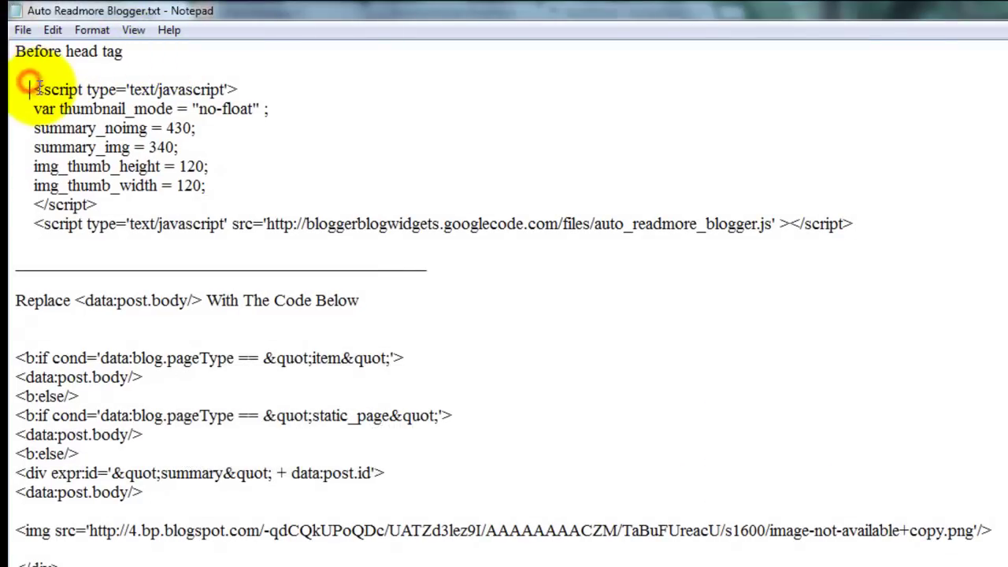
left_click_drag(36, 87, 869, 224)
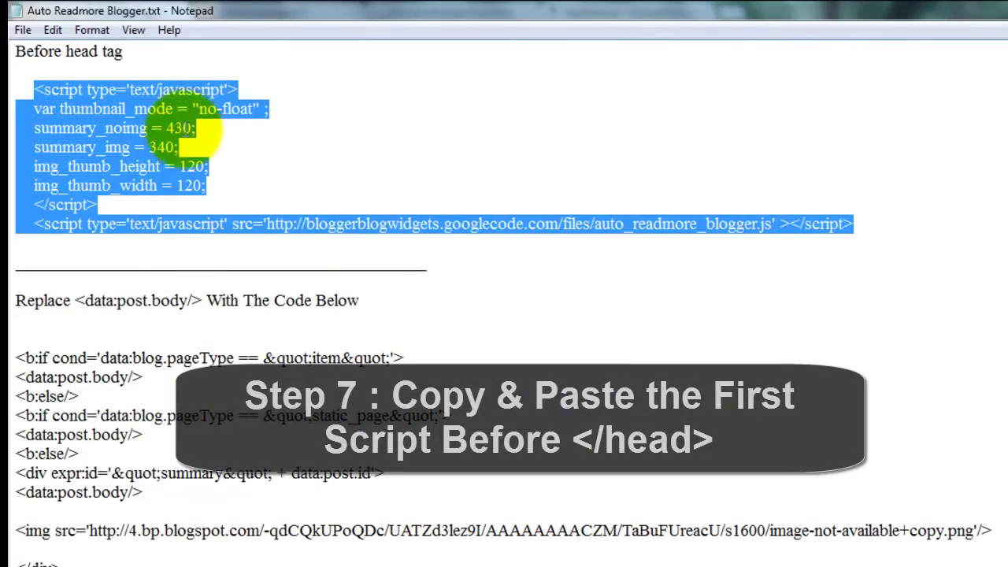
right_click(144, 147)
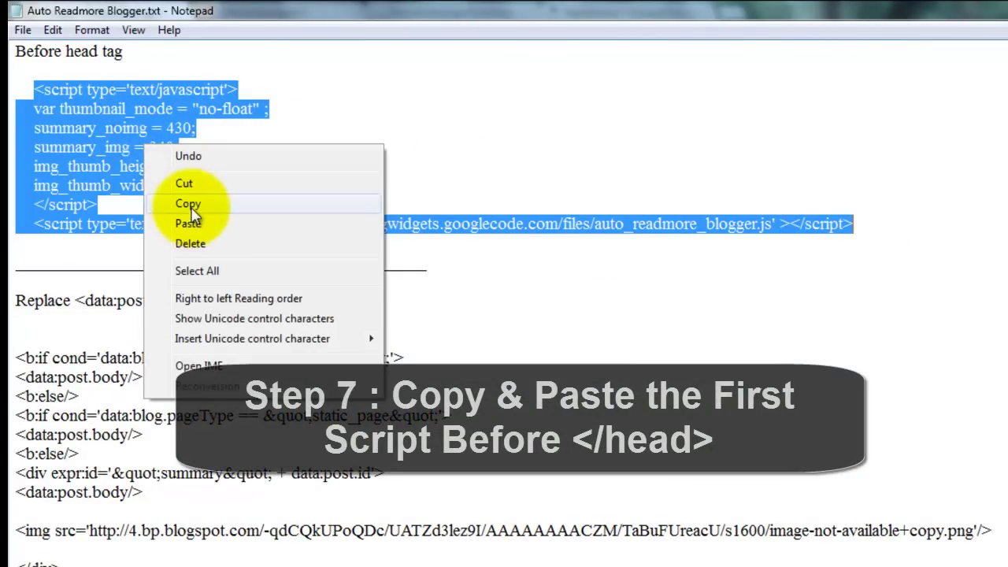
left_click(189, 204)
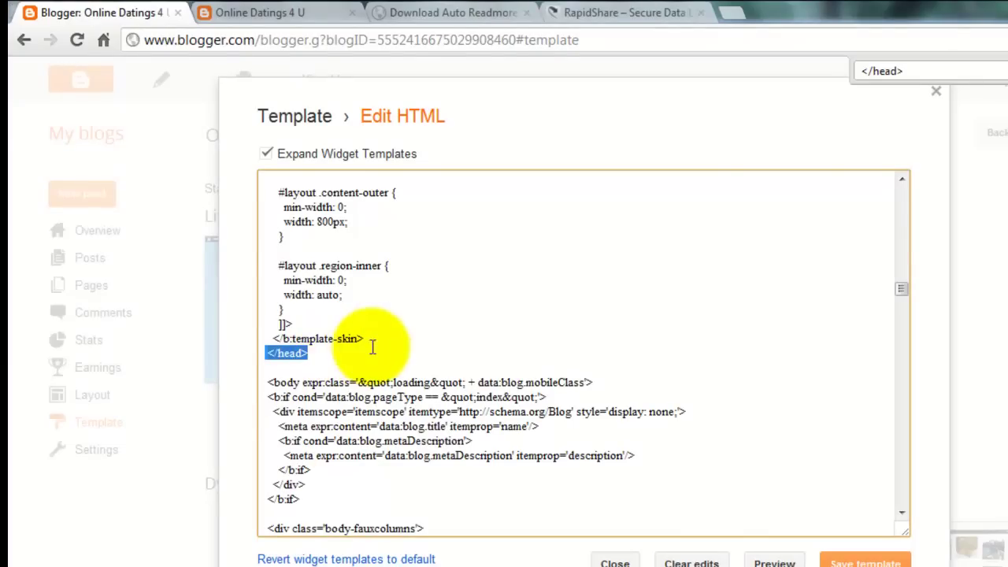
Paste the read-more script on new blank lines directly above </head>.
left_click(383, 338)
key("Return")
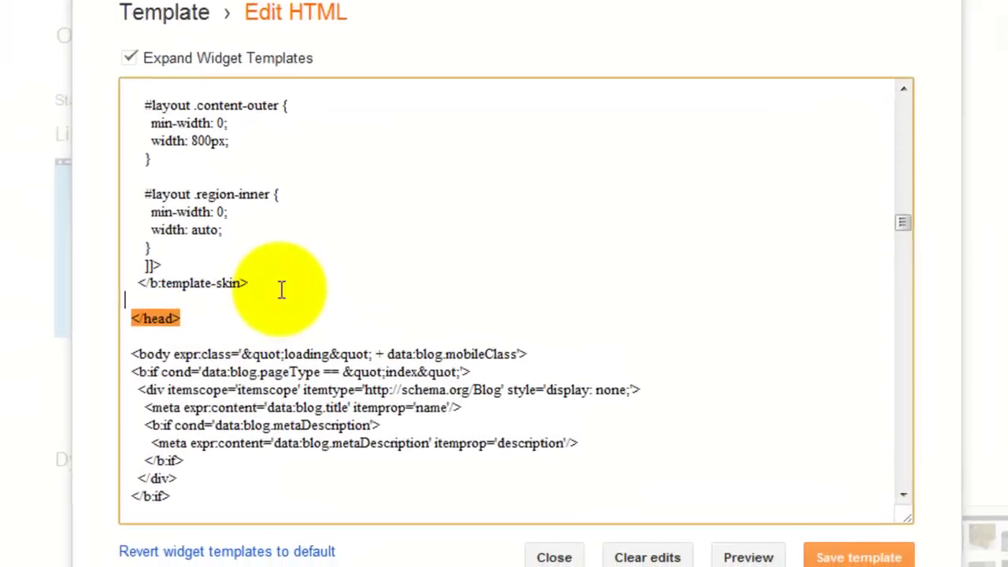
key("Return")
key("Return")
key("Return")
key("Return")
left_click(146, 318)
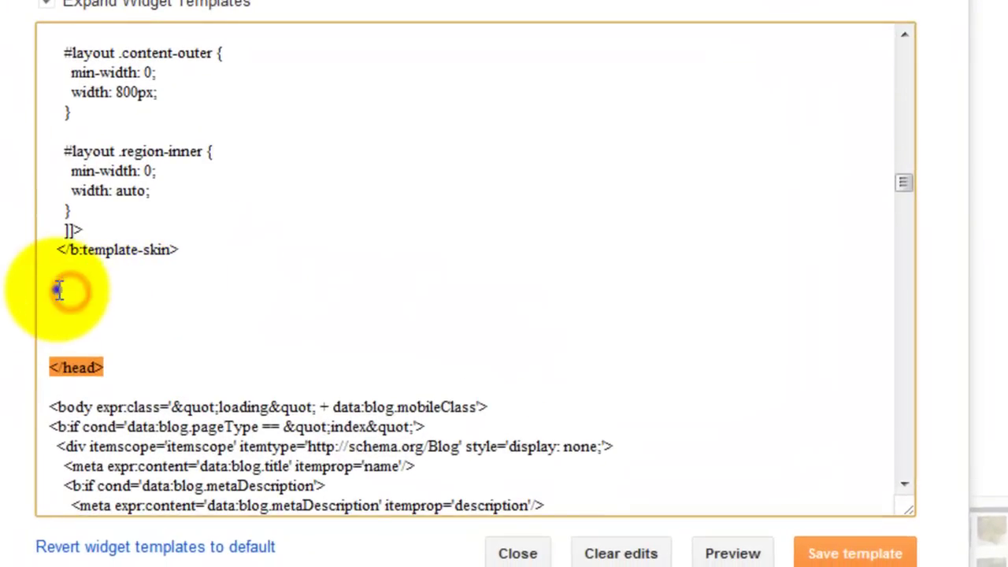
right_click(58, 289)
left_click(139, 432)
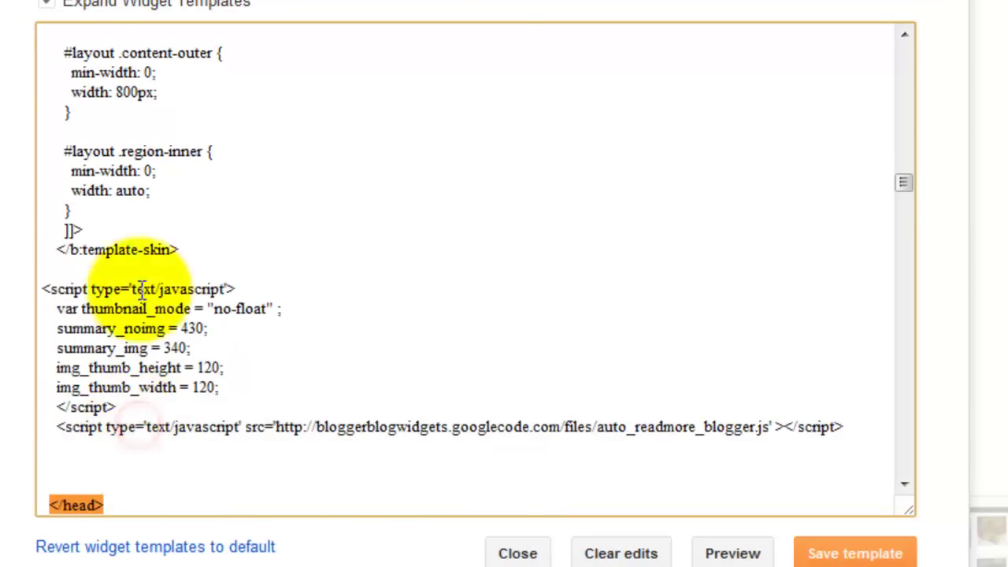
scroll(55, 409, "down", 2)
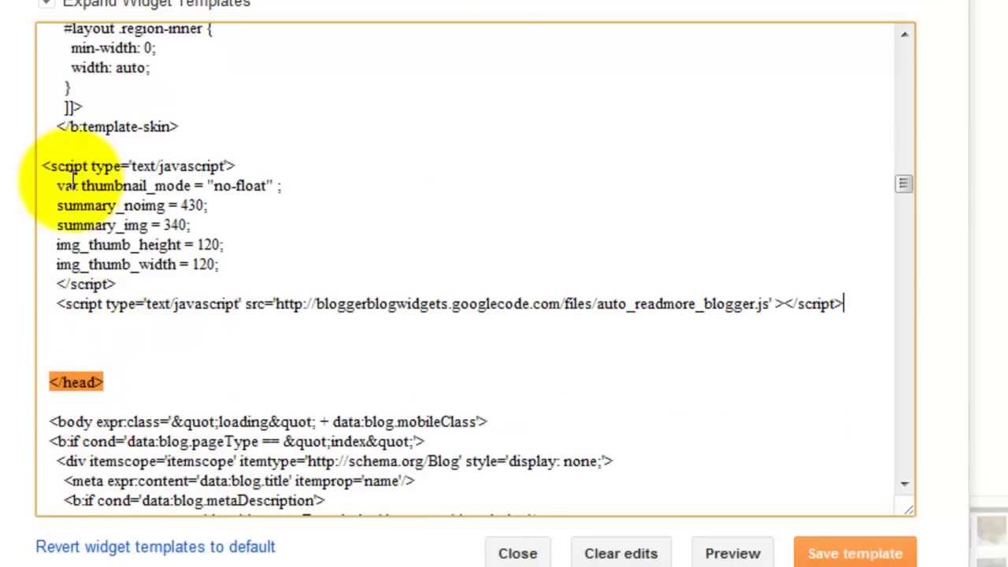
left_click_drag(41, 166, 833, 327)
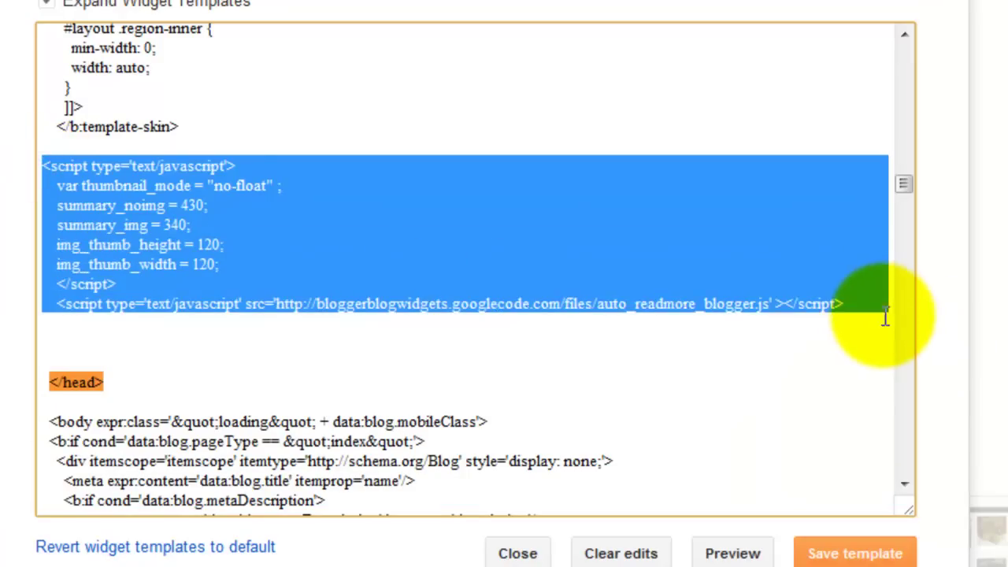
left_click(691, 348)
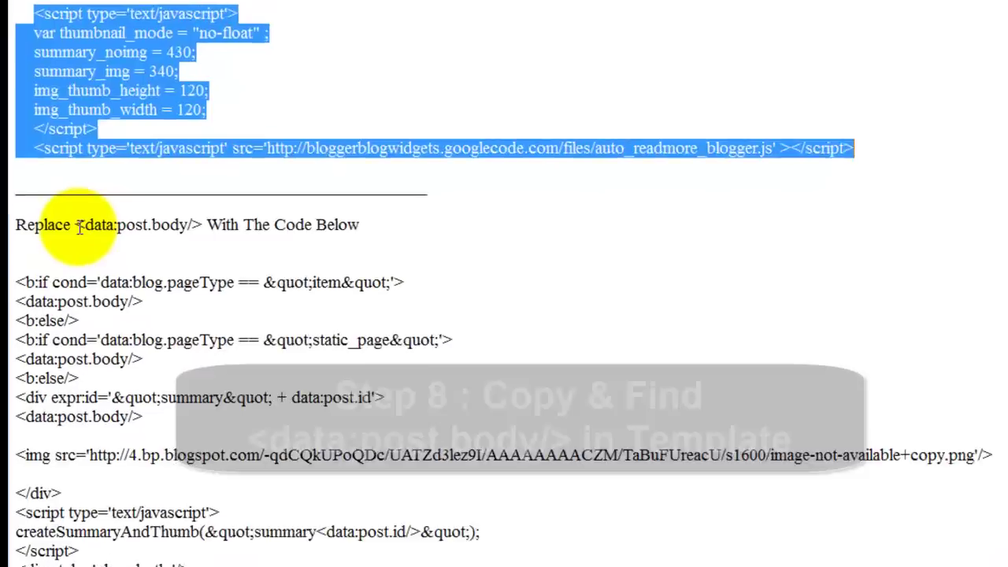
Copy the <data:post.body/> tag text from the Replace line in Notepad.
left_click_drag(69, 256, 172, 256)
right_click(232, 111)
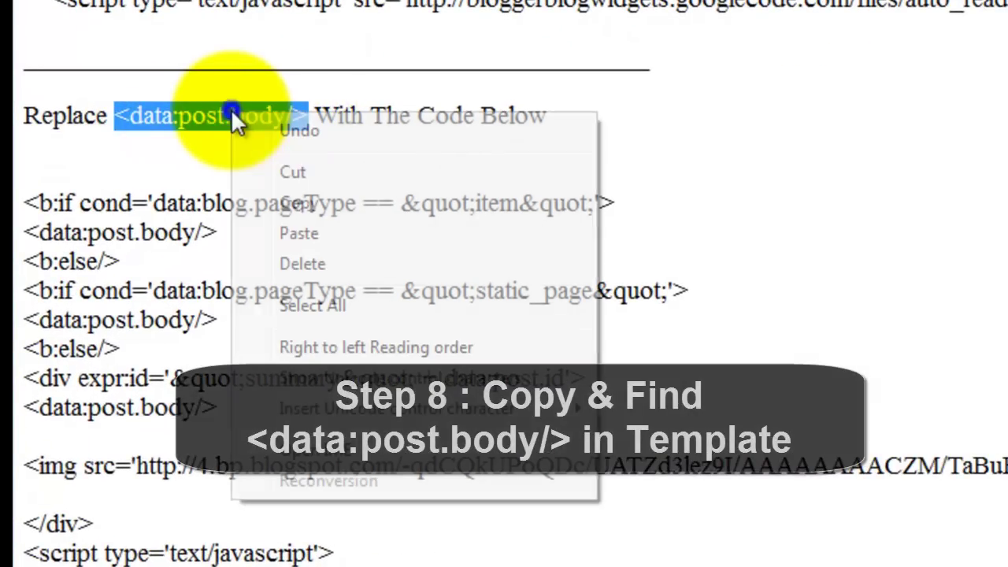
left_click(314, 204)
key("super")
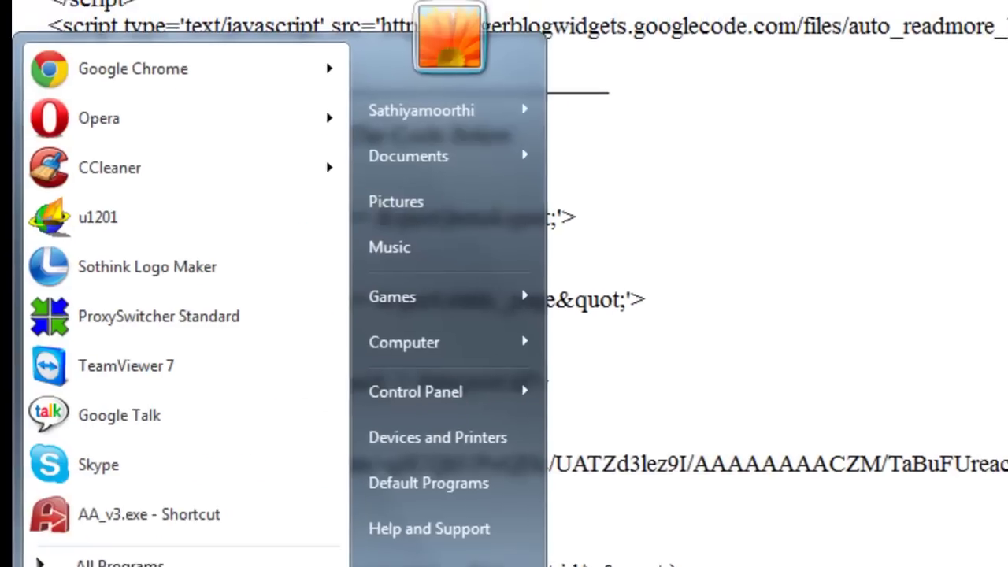
left_click(268, 551)
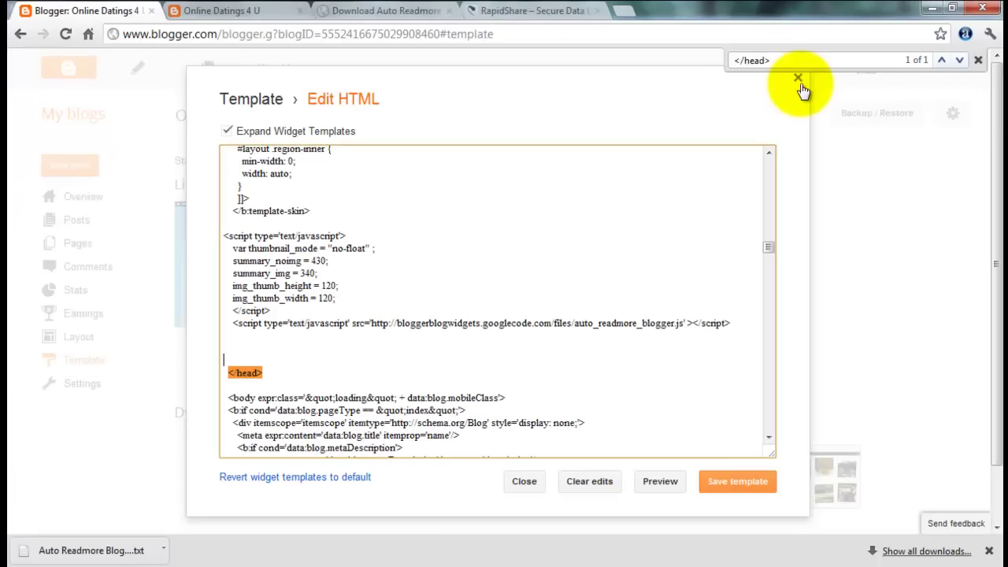
Search the template for <data:post.body/> and select the first match in the post-body div.
left_click(793, 59)
right_click(791, 60)
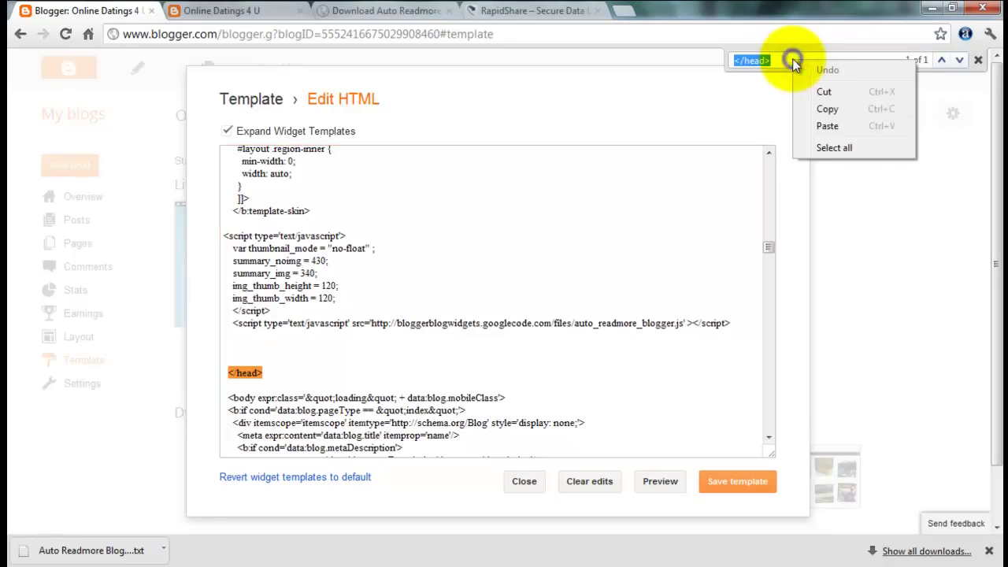
left_click(828, 125)
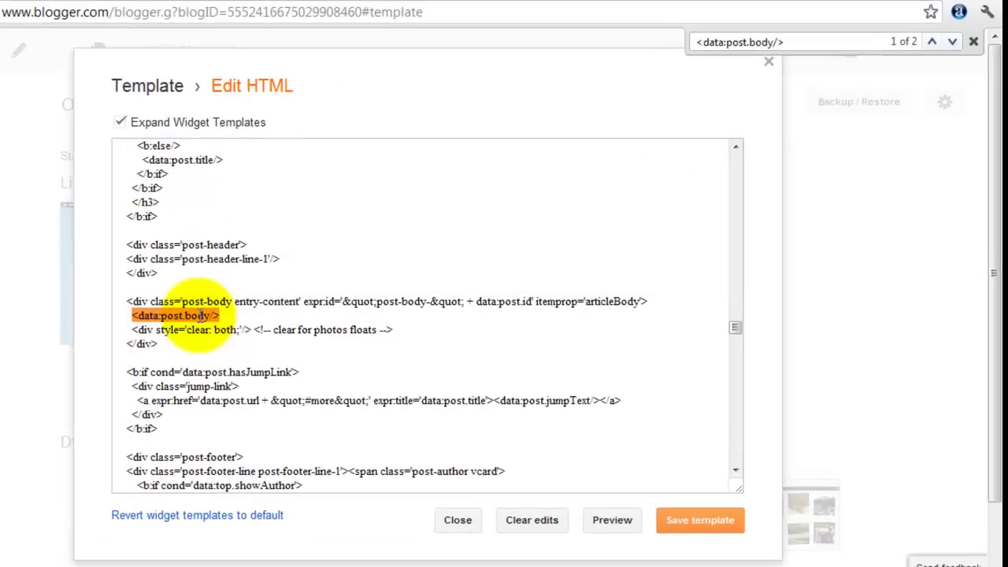
left_click(202, 315)
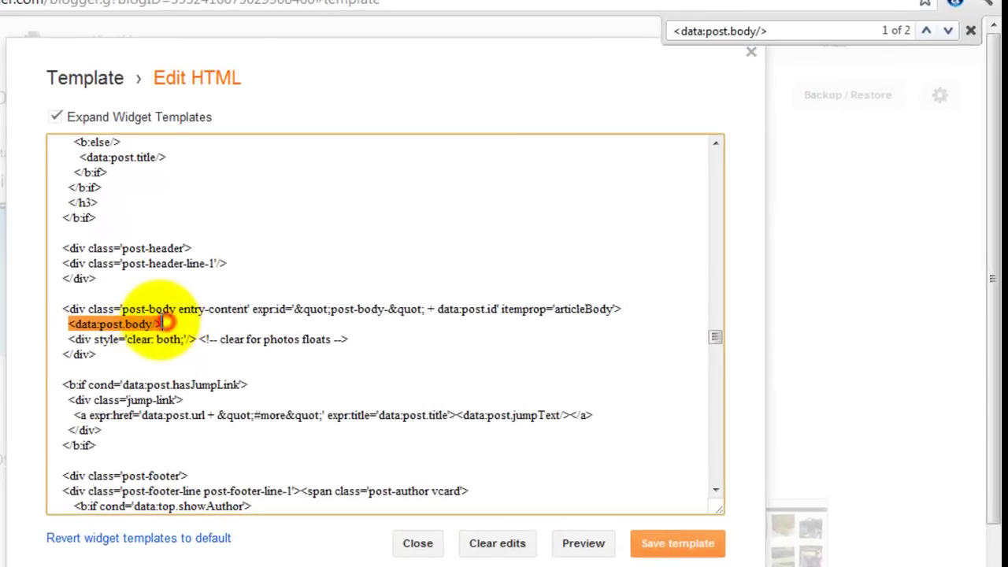
left_click_drag(165, 323, 78, 324)
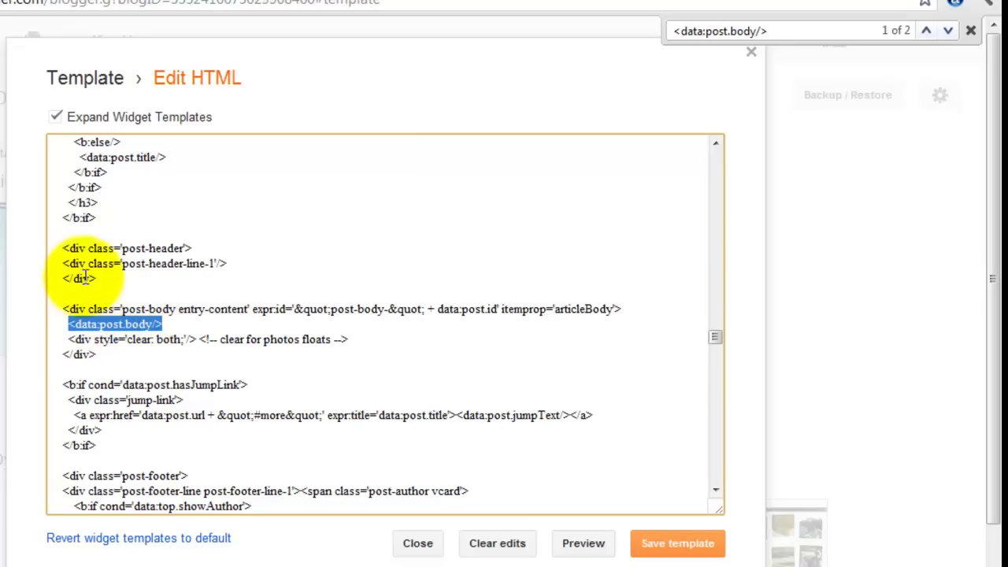
key("alt+Tab")
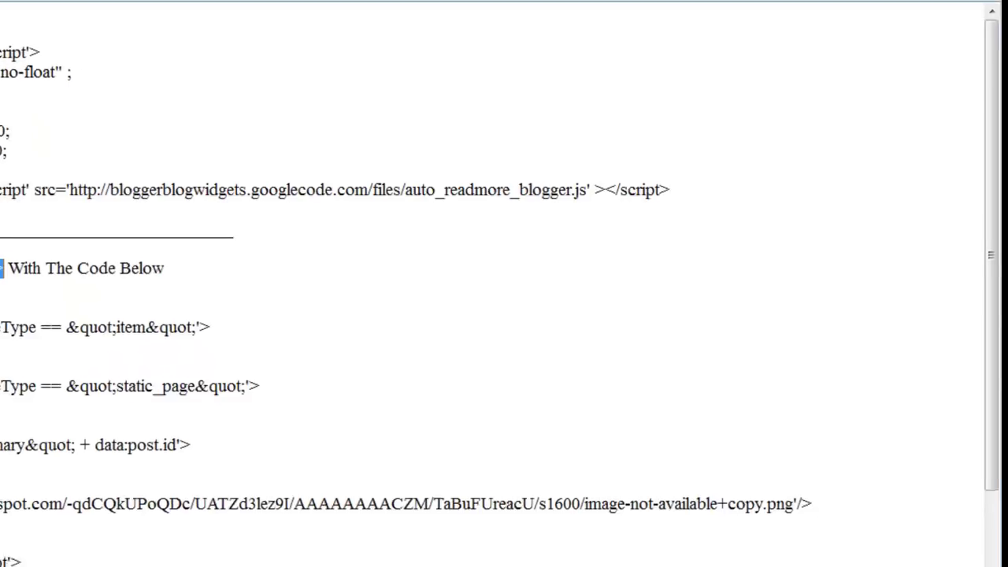
Copy the replacement code from <b:if through the final </b:if> in Notepad.
left_click_drag(13, 304, 97, 456)
right_click(49, 240)
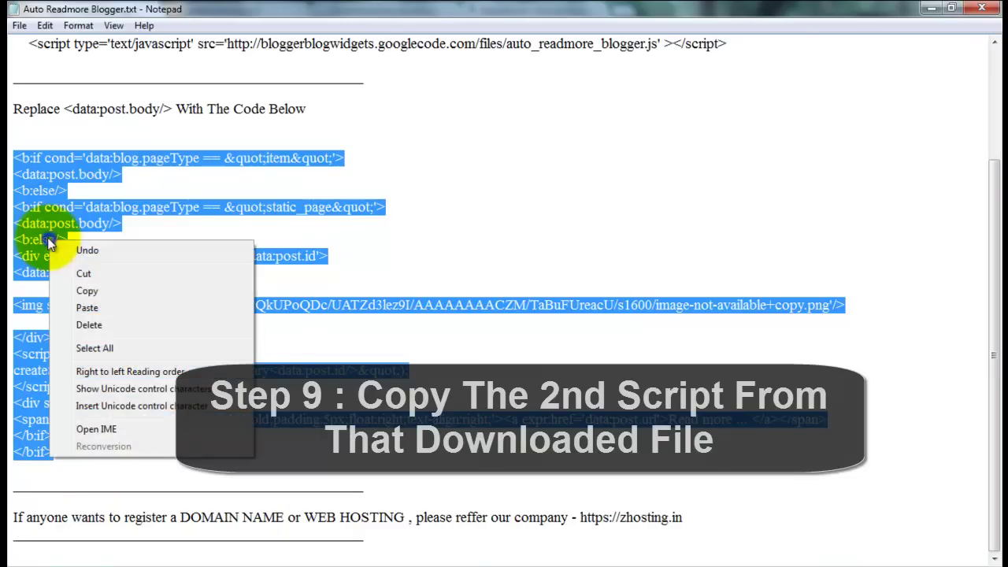
left_click(102, 290)
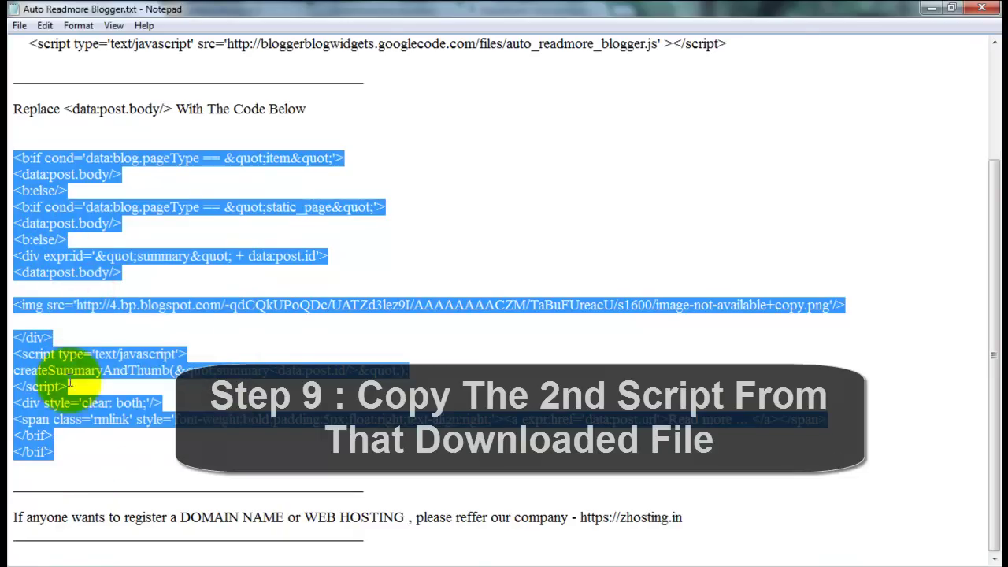
left_click(265, 564)
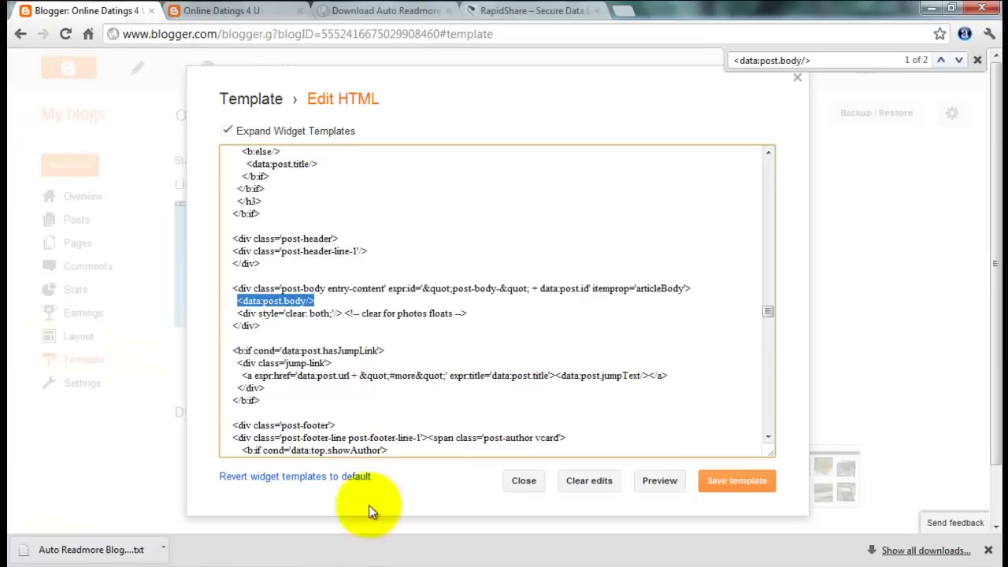
Delete the <data:post.body/> tag in Edit HTML and paste the auto read-more code in its place.
triple_click(293, 300)
left_click(270, 298)
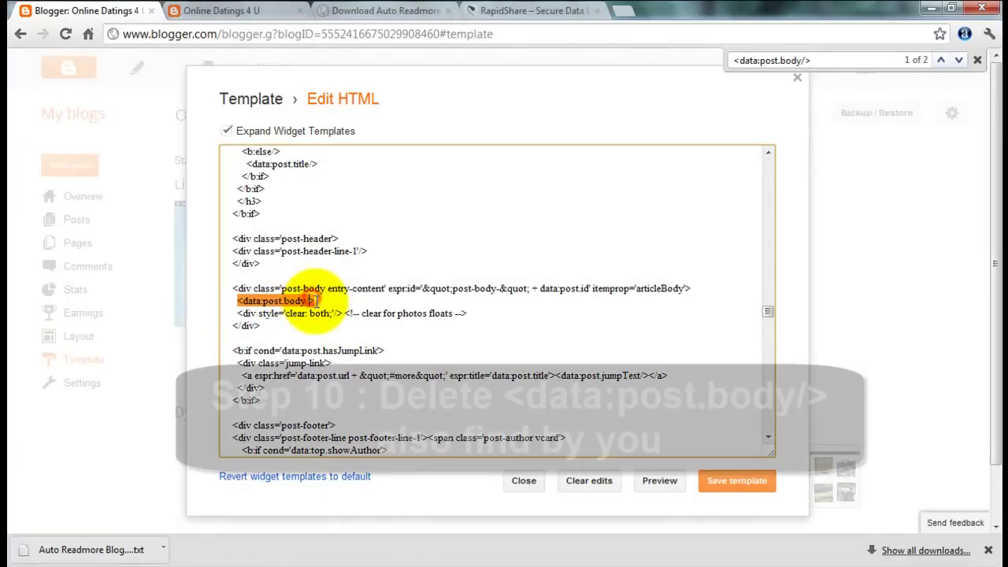
mouse_move(238, 300)
left_mouse_down()
mouse_move(236, 313)
mouse_move(234, 301)
left_mouse_up()
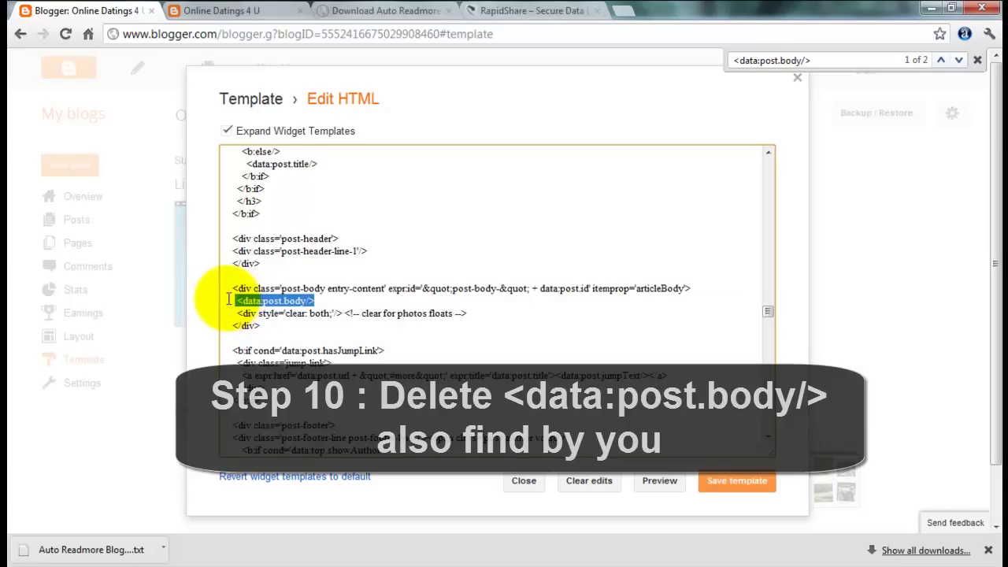
right_click(267, 299)
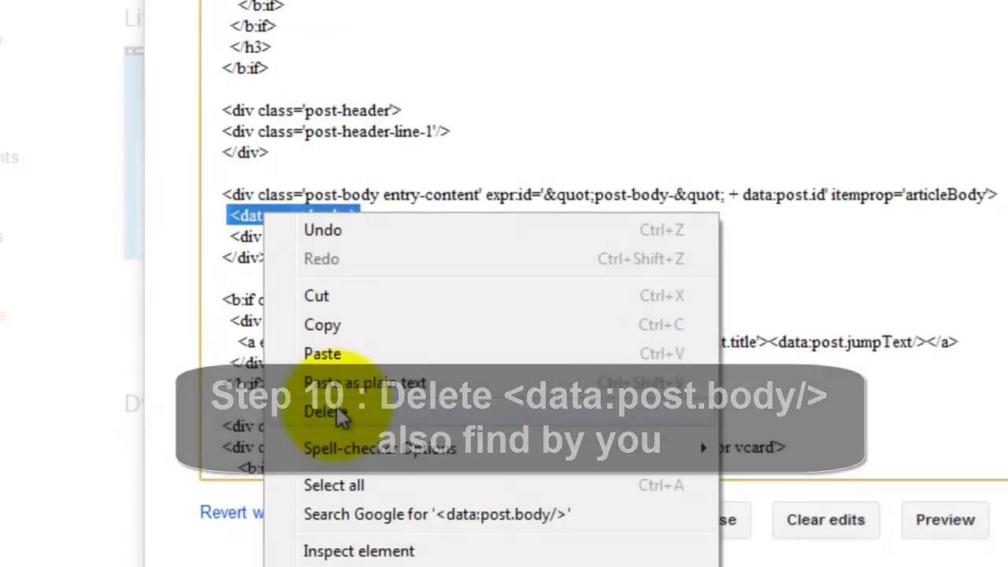
left_click(331, 411)
right_click(285, 215)
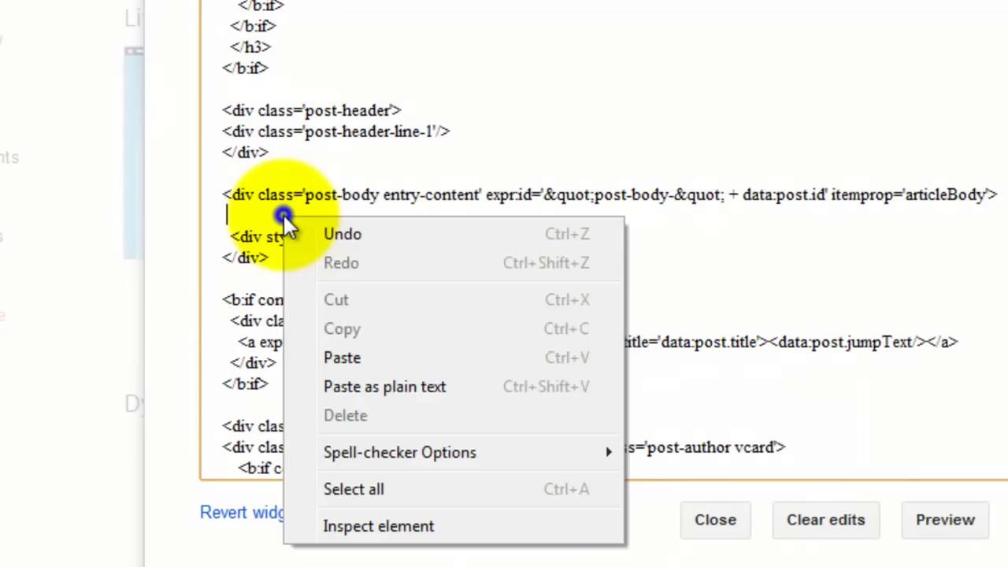
left_click(352, 359)
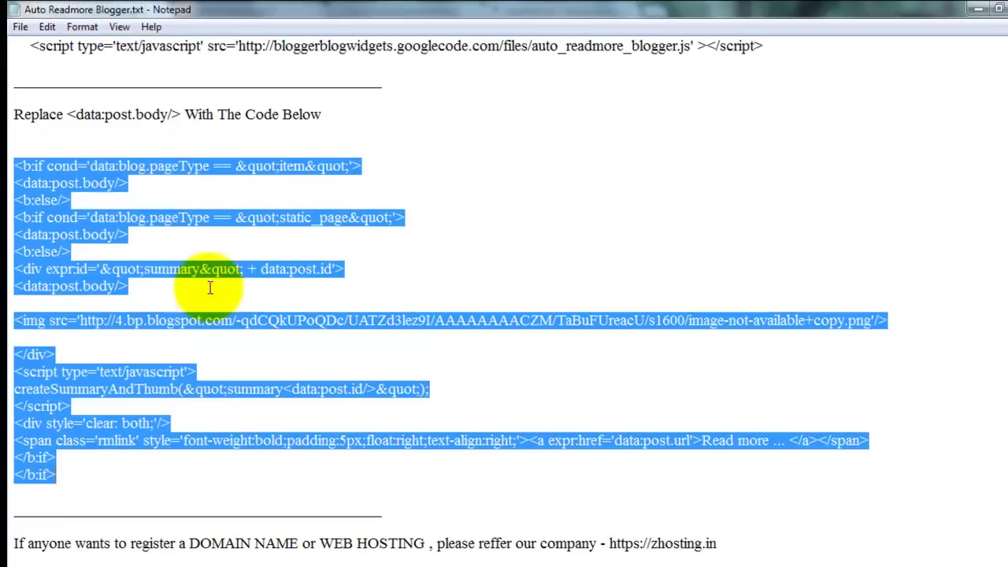
left_click(122, 239)
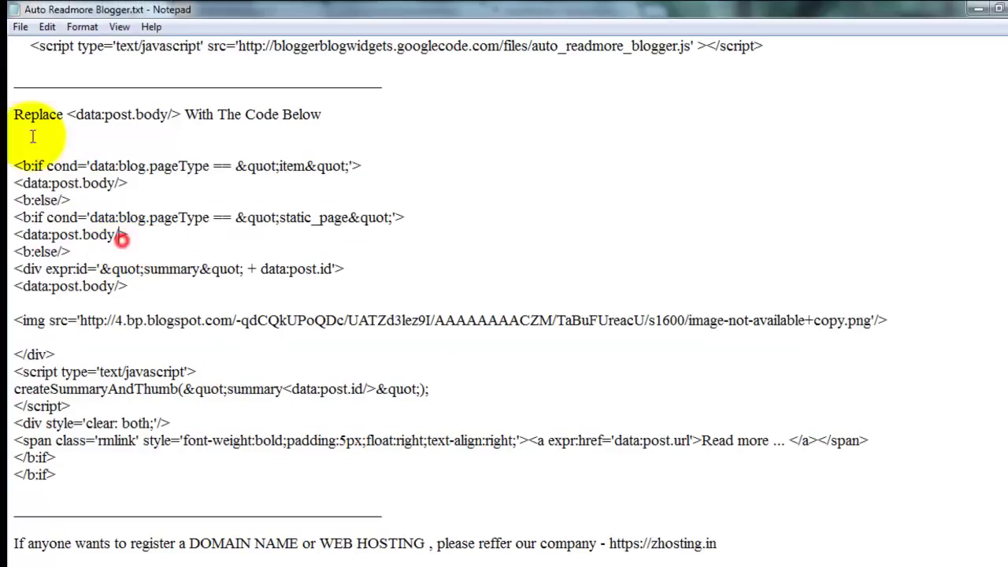
Select the replacement code in the Notepad instructions, from <b:if to the final </b:if>.
left_click_drag(14, 115, 192, 115)
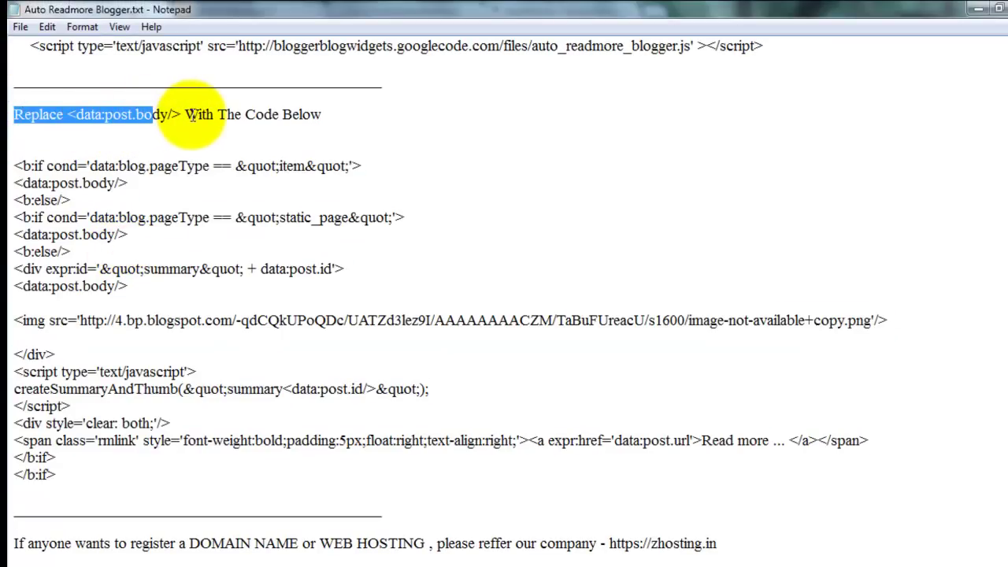
left_click_drag(15, 159, 63, 473)
left_click(85, 319)
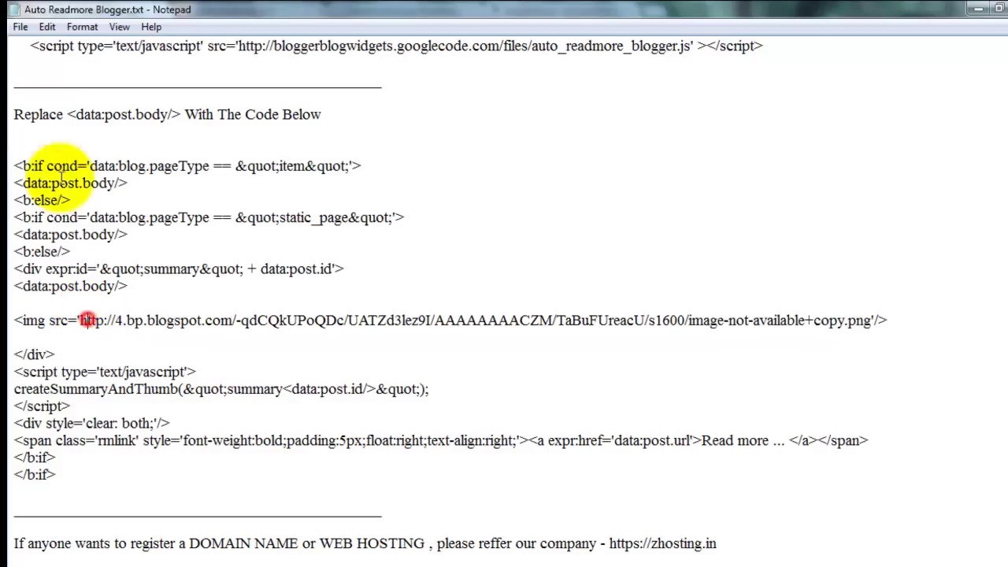
left_click_drag(68, 114, 173, 114)
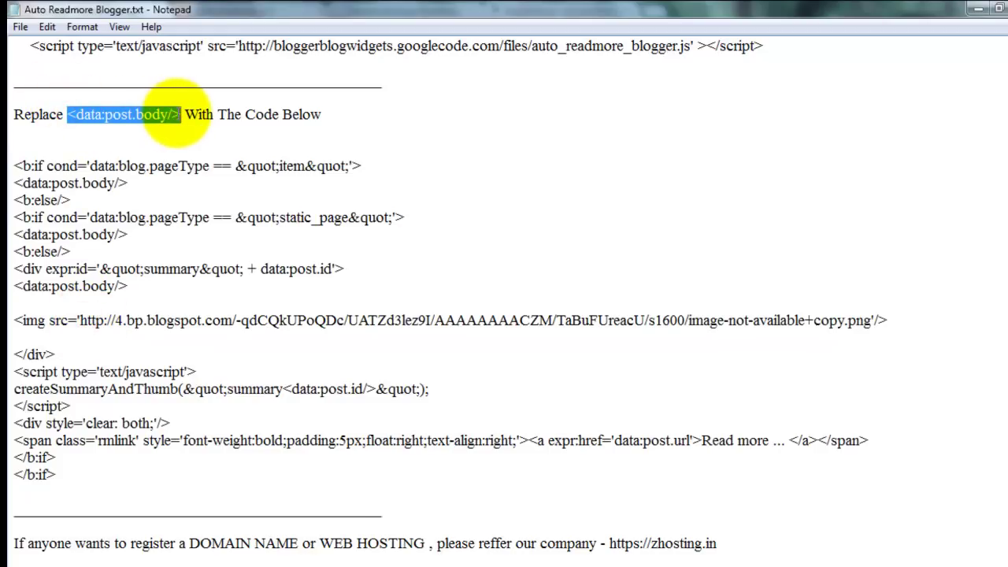
left_click(22, 162)
left_click_drag(13, 165, 79, 474)
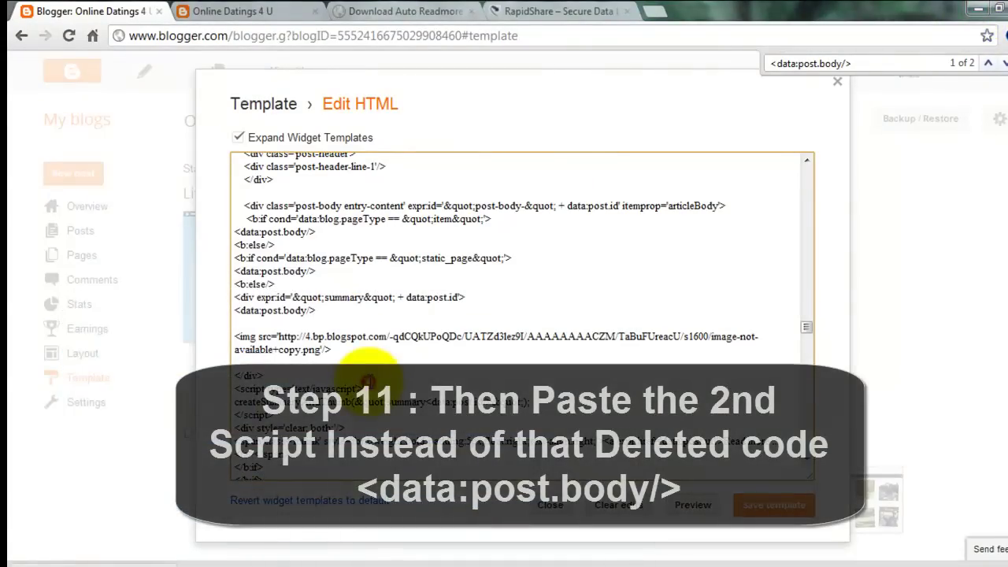
scroll(367, 382, "down", 4)
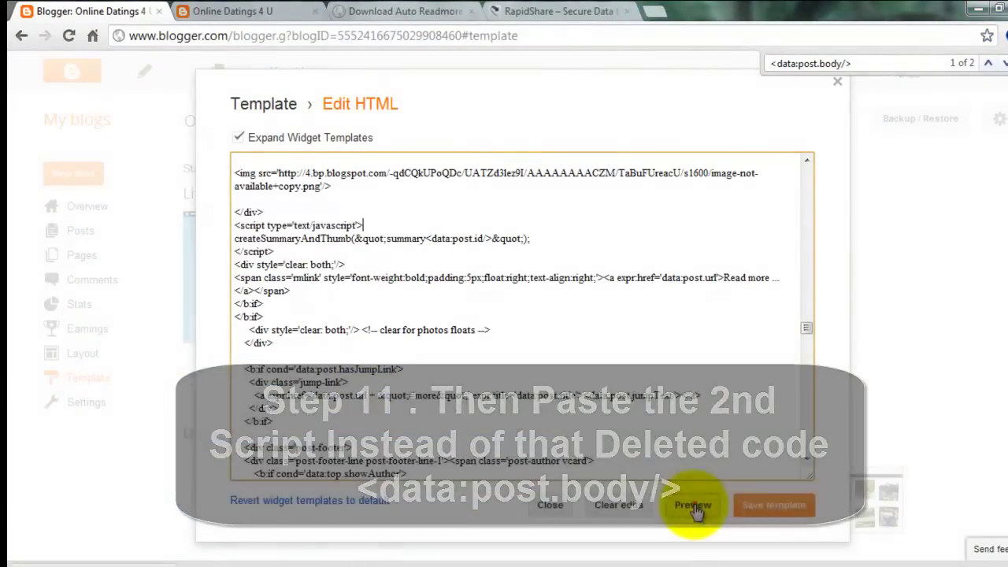
Preview the edited template and check posts show thumbnails, short summaries and Read more links.
left_click(698, 512)
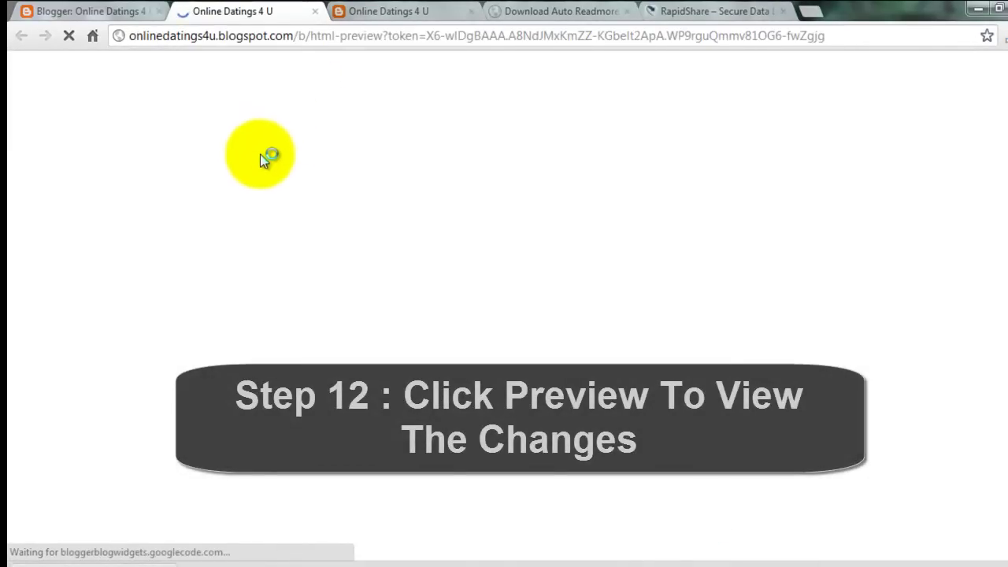
scroll(331, 299, "down", 2)
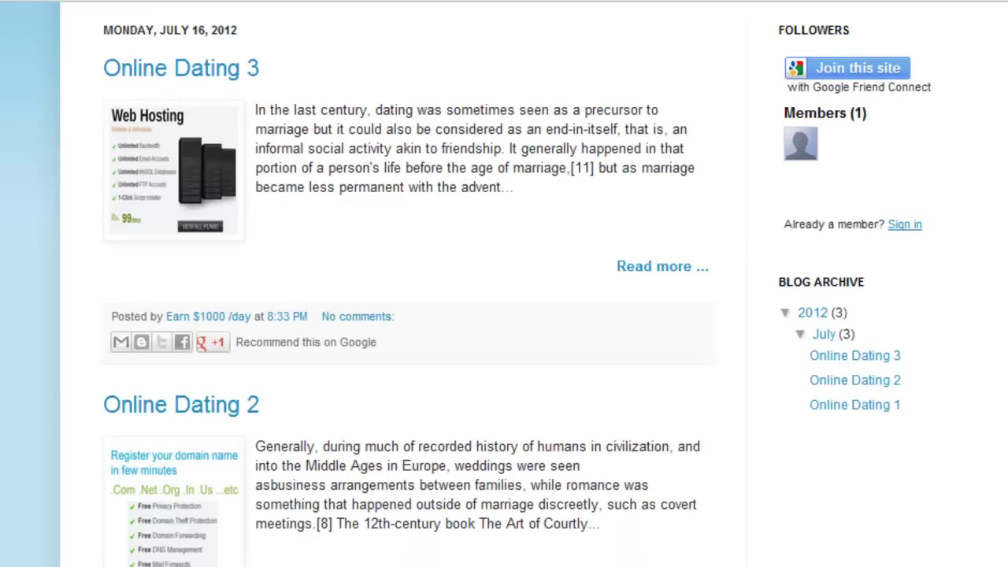
scroll(232, 206, "down", 4)
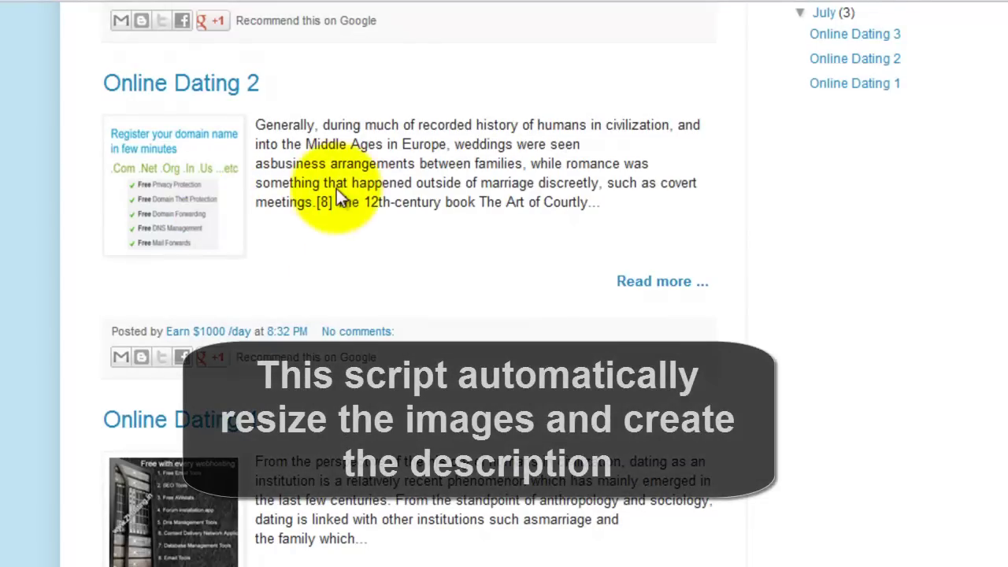
scroll(336, 191, "up", 1)
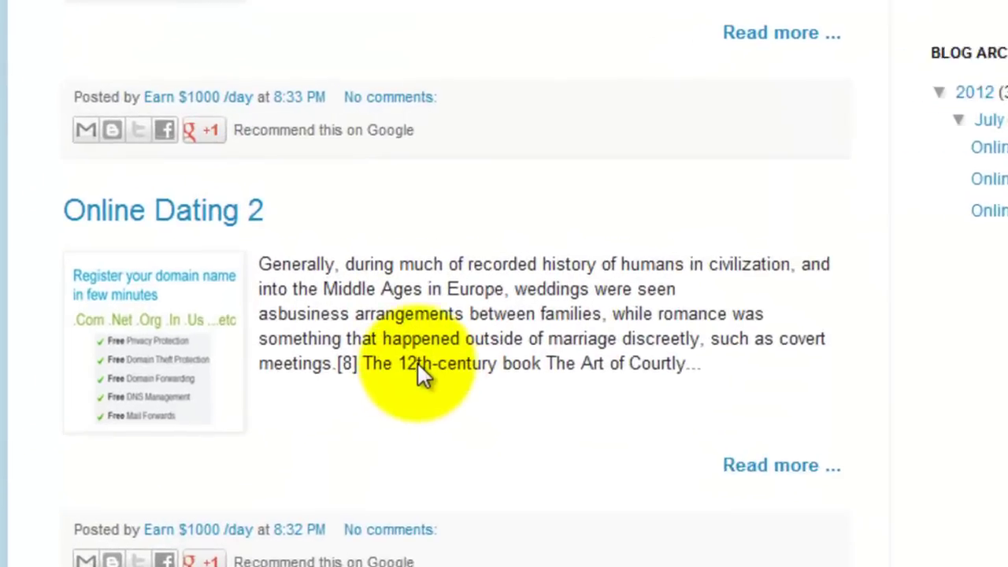
scroll(425, 381, "down", 5)
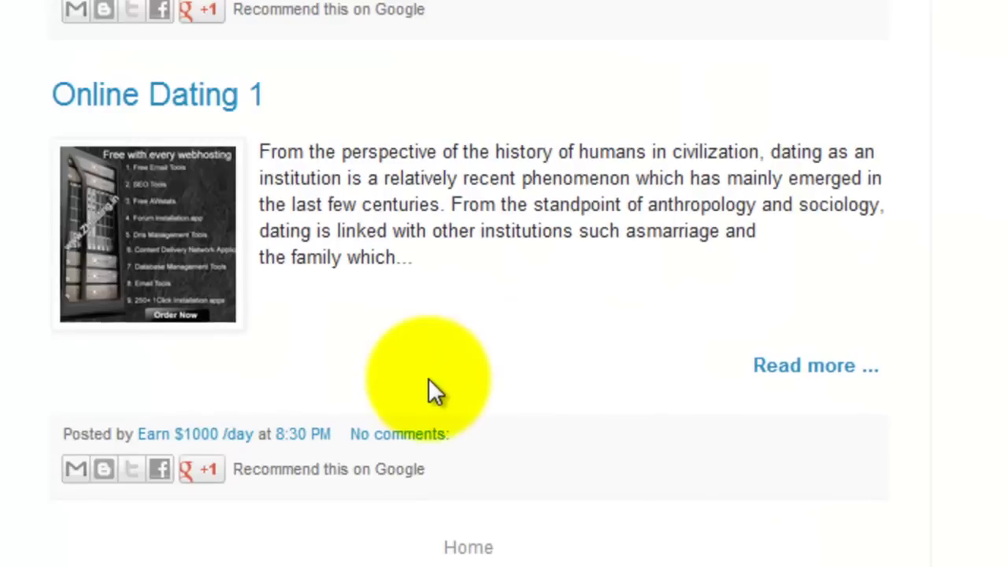
scroll(433, 347, "up", 11)
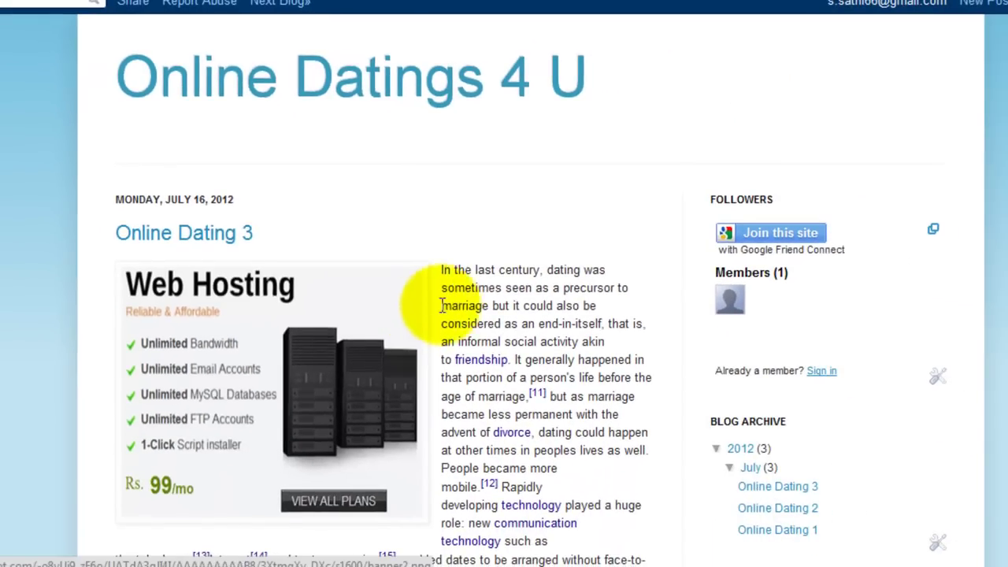
scroll(428, 272, "down", 5)
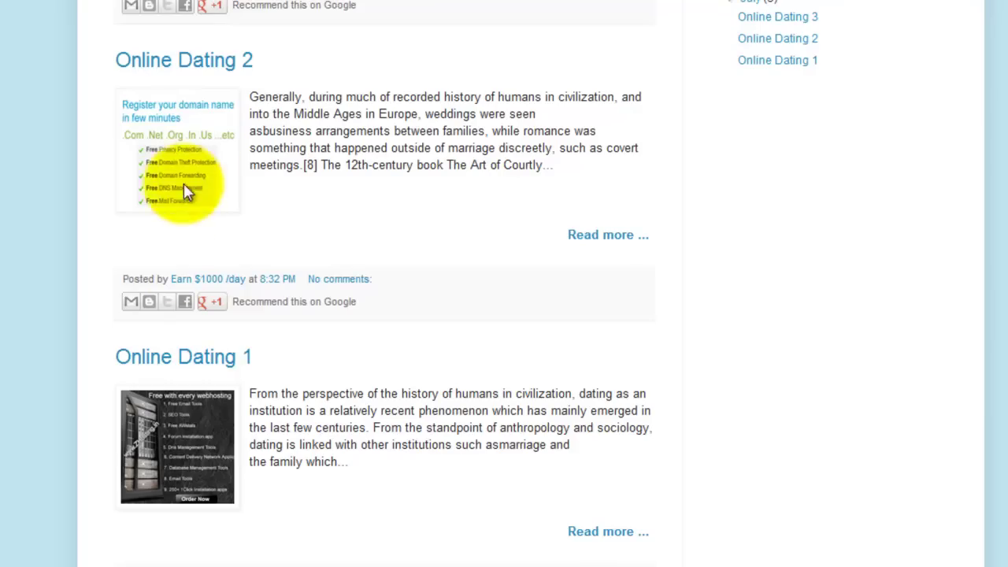
scroll(198, 183, "up", 6)
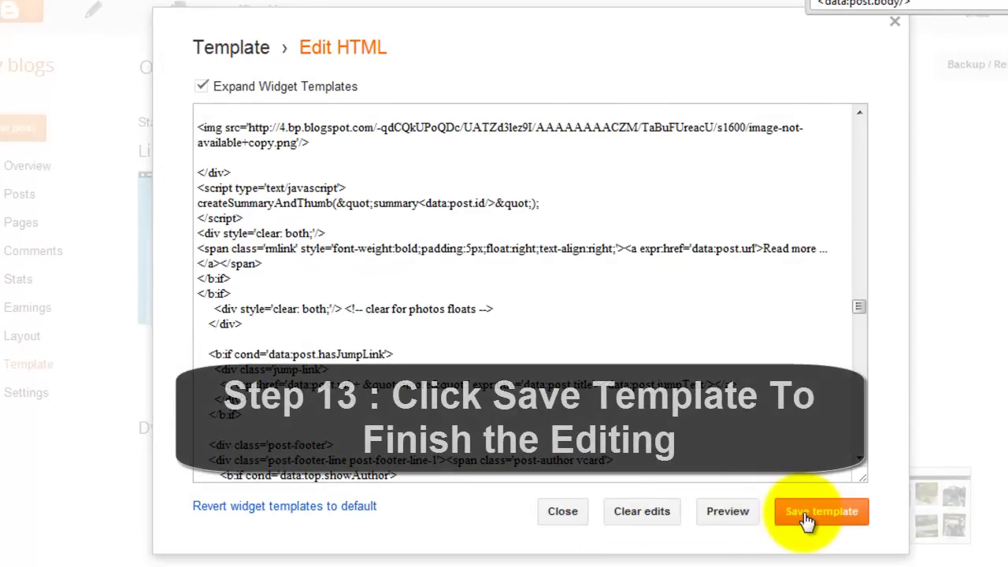
Save the template and reload the live blog to show Online Dating 3 as a thumbnail summary.
left_click(807, 516)
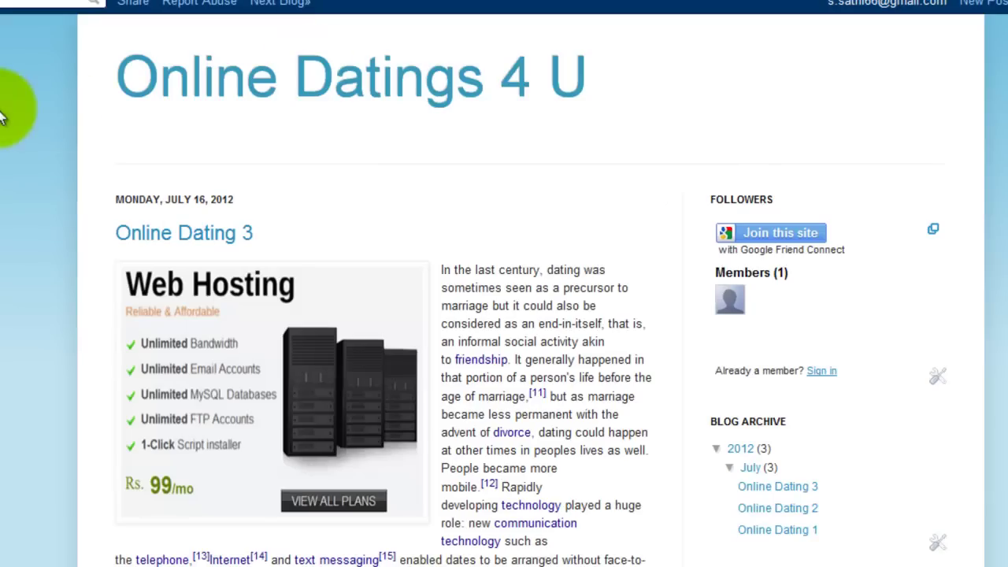
right_click(3, 112)
left_click(36, 165)
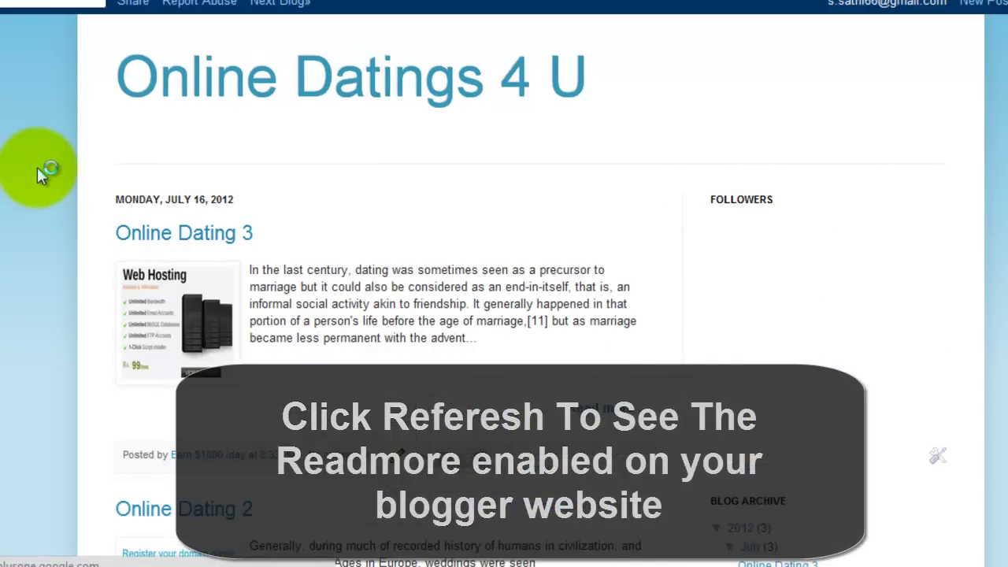
scroll(453, 318, "down", 3)
scroll(453, 322, "down", 5)
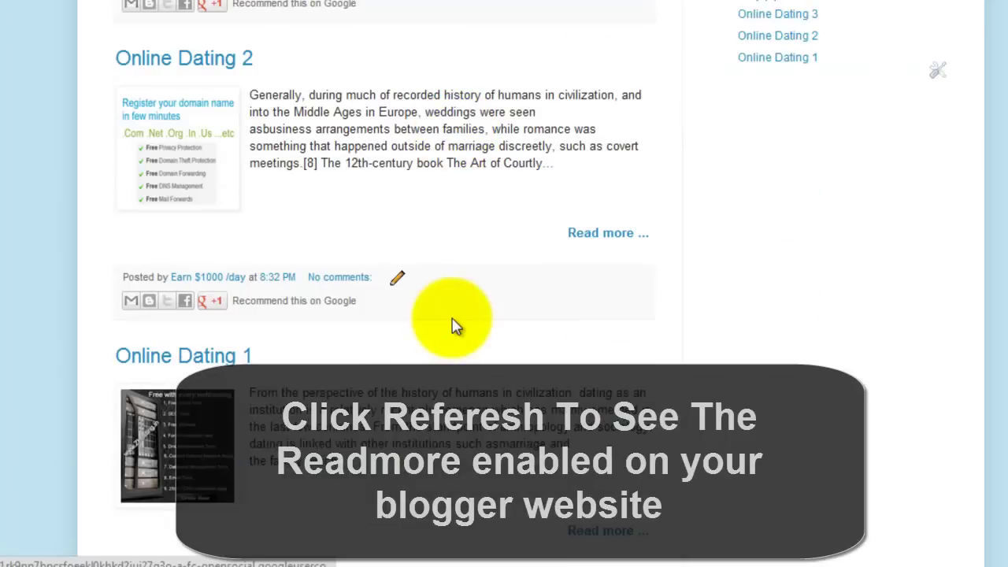
scroll(452, 324, "up", 7)
scroll(449, 319, "up", 1)
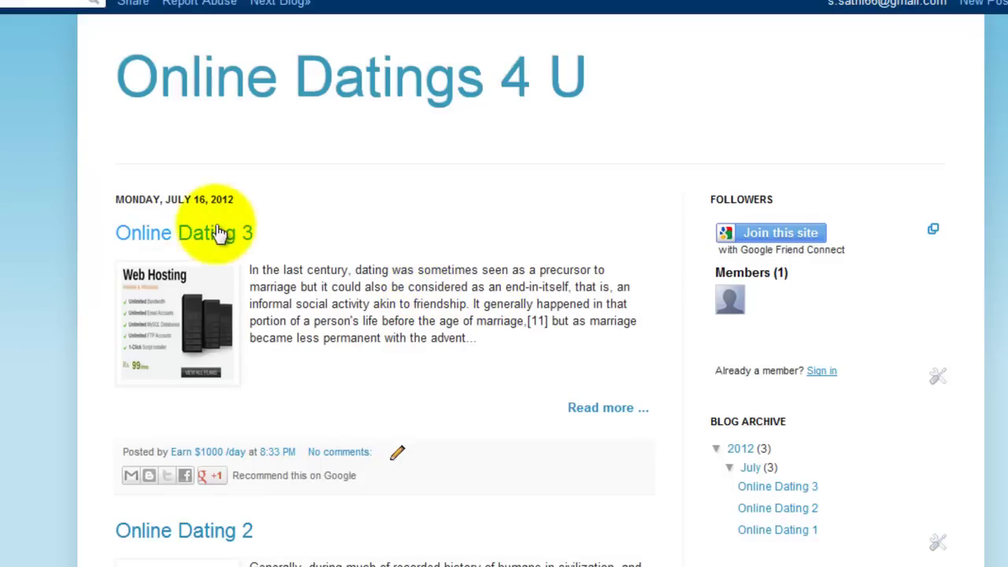
scroll(349, 295, "down", 5)
scroll(348, 303, "up", 2)
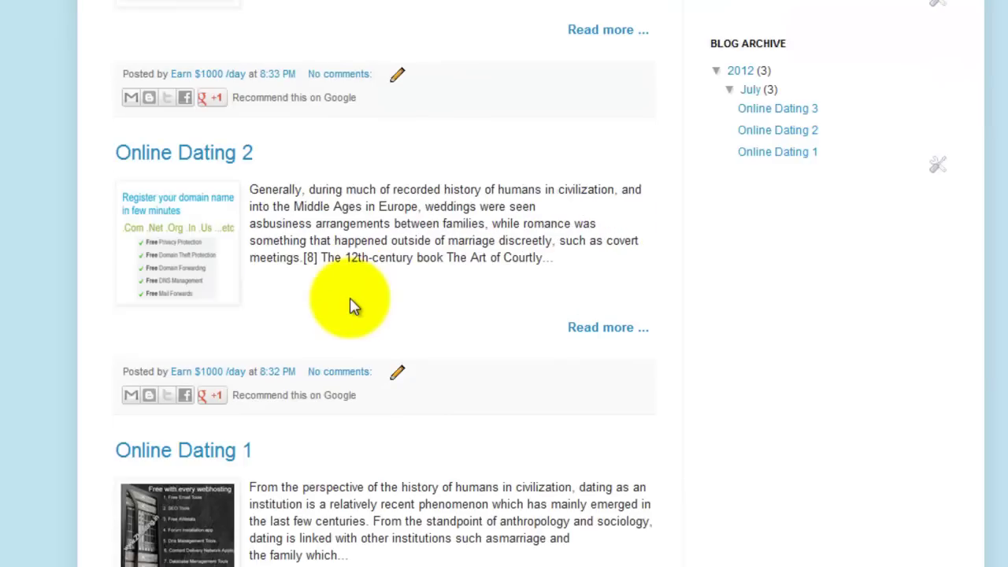
left_click_drag(668, 423, 572, 421)
left_click(504, 400)
left_click_drag(664, 120, 401, 123)
left_click(401, 119)
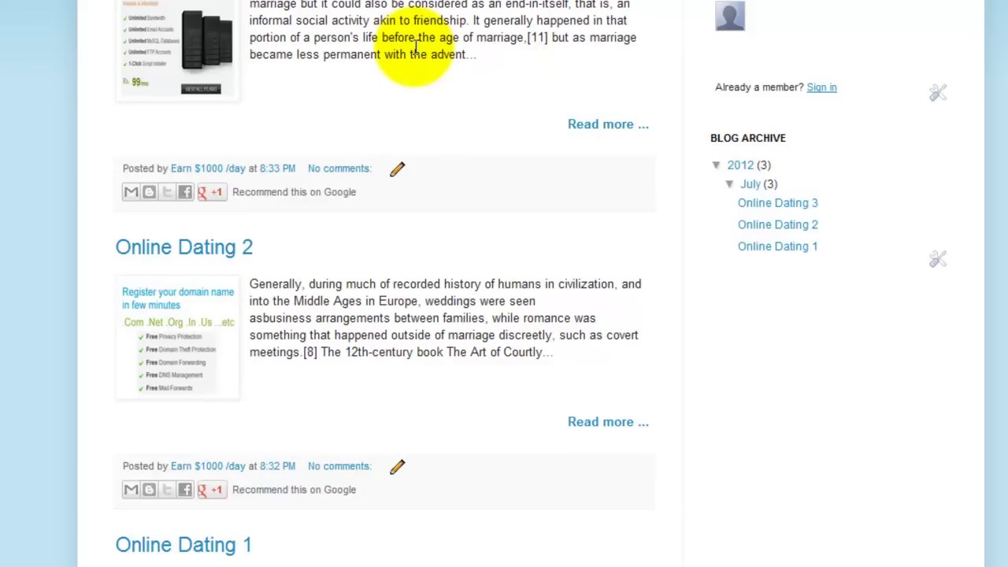
triple_click(415, 45)
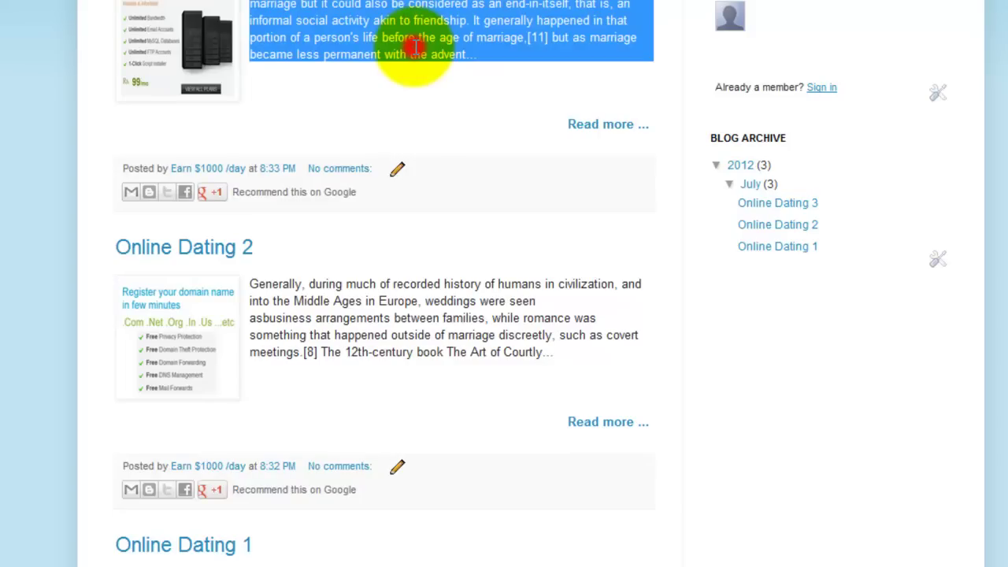
scroll(415, 46, "up", 1)
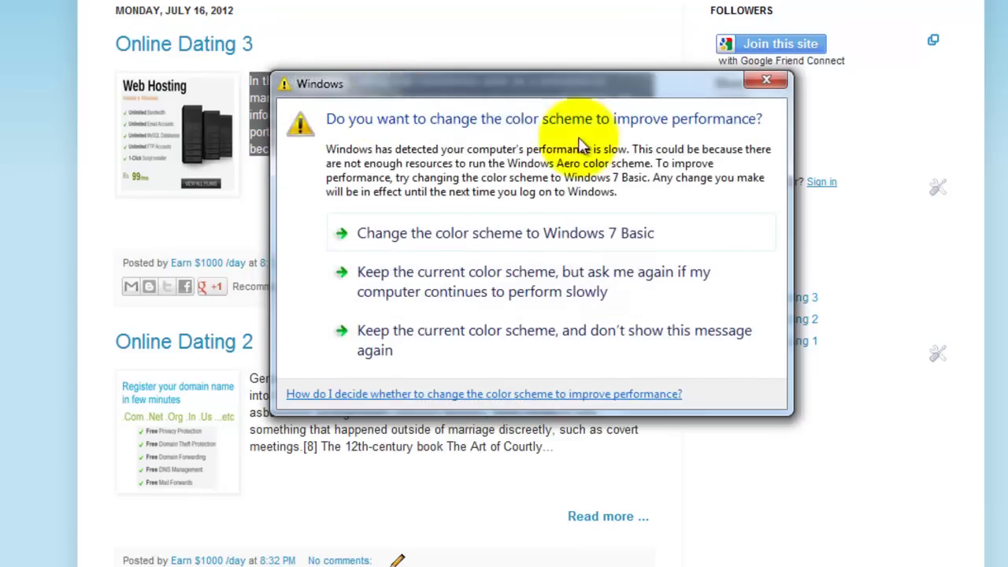
left_click(762, 85)
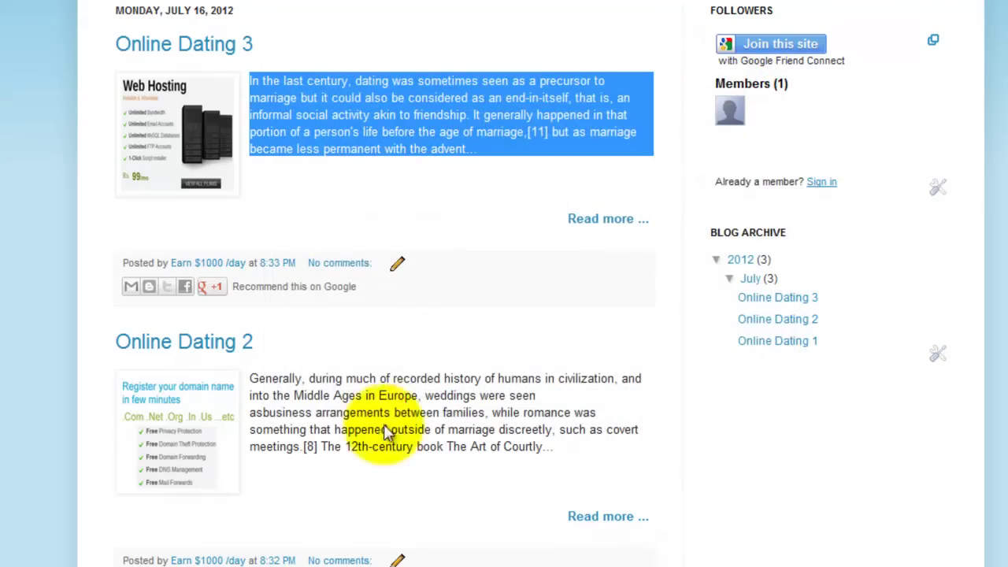